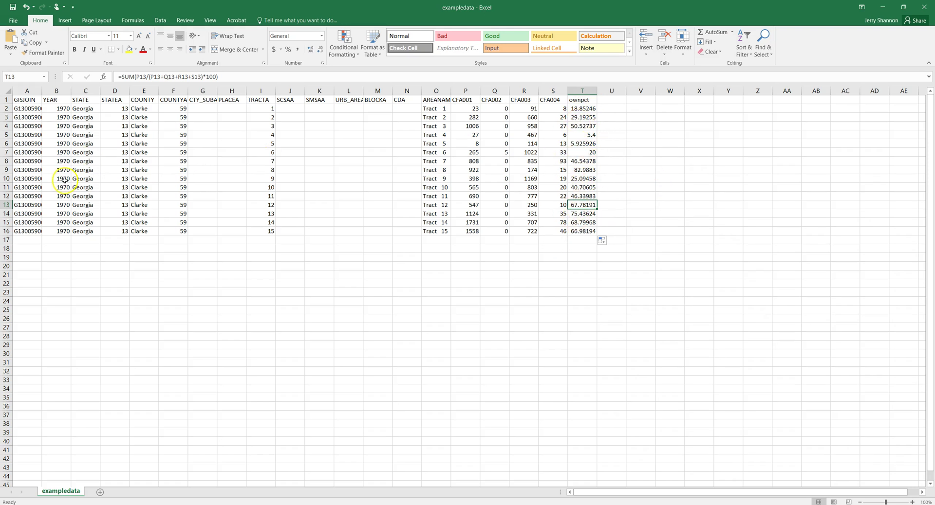
Minimize the Excel exampledata workbook so the QGIS window shows
click(881, 7)
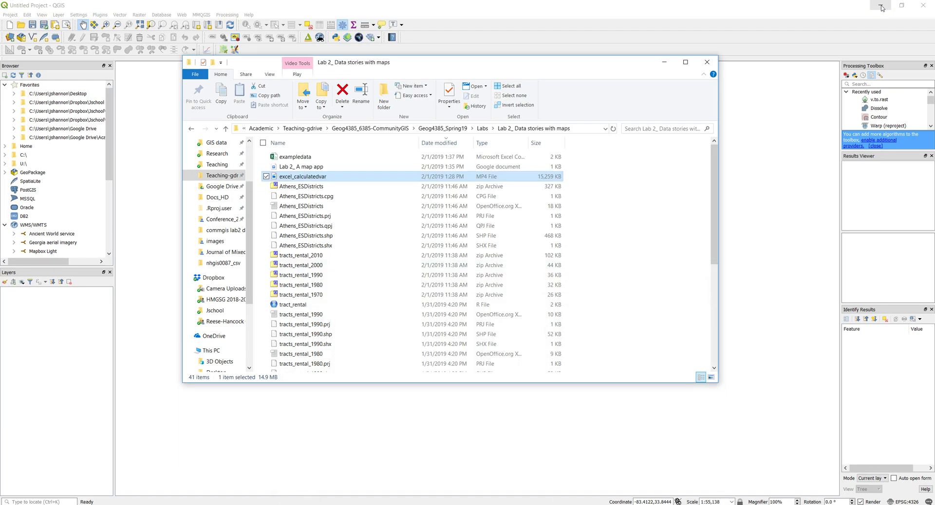
Start adding a vector layer and browse into the Lab 2_ Data stories with maps folder
click(663, 61)
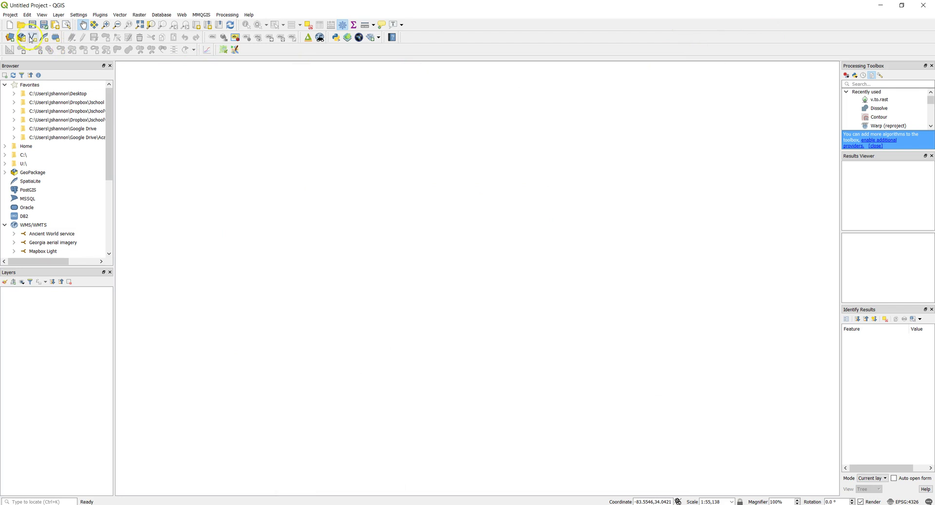
click(11, 38)
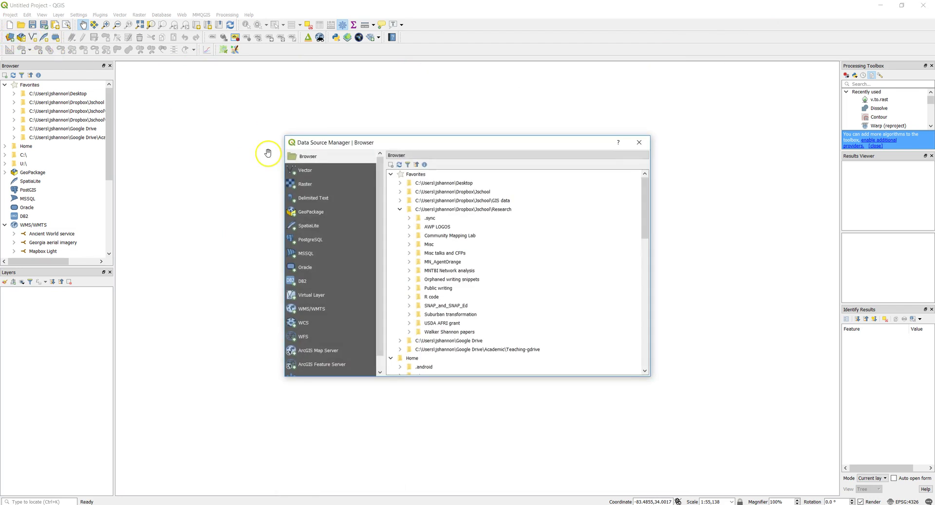
click(308, 176)
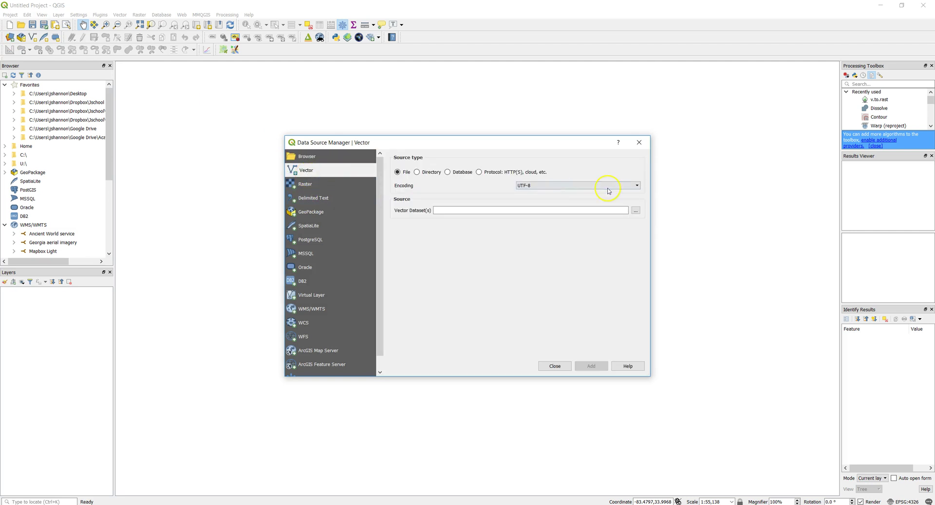
click(636, 211)
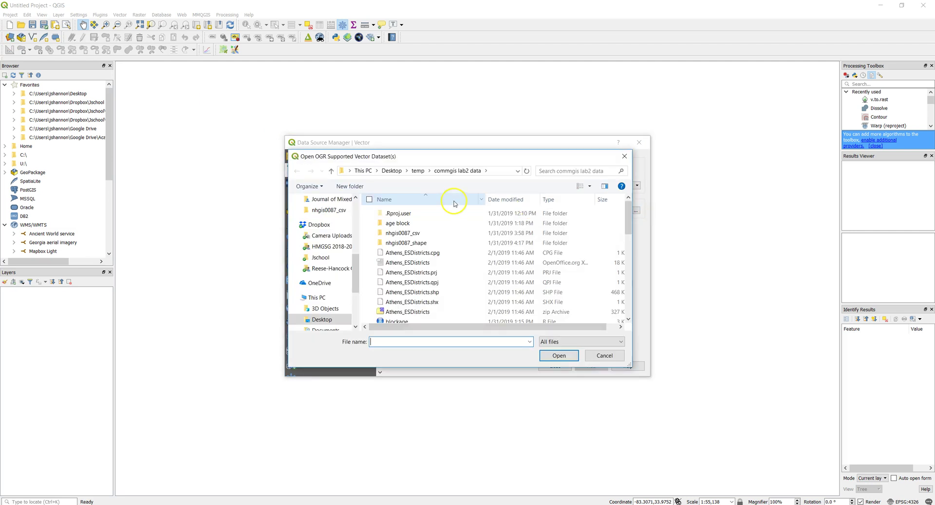
scroll(322, 263, up, 4)
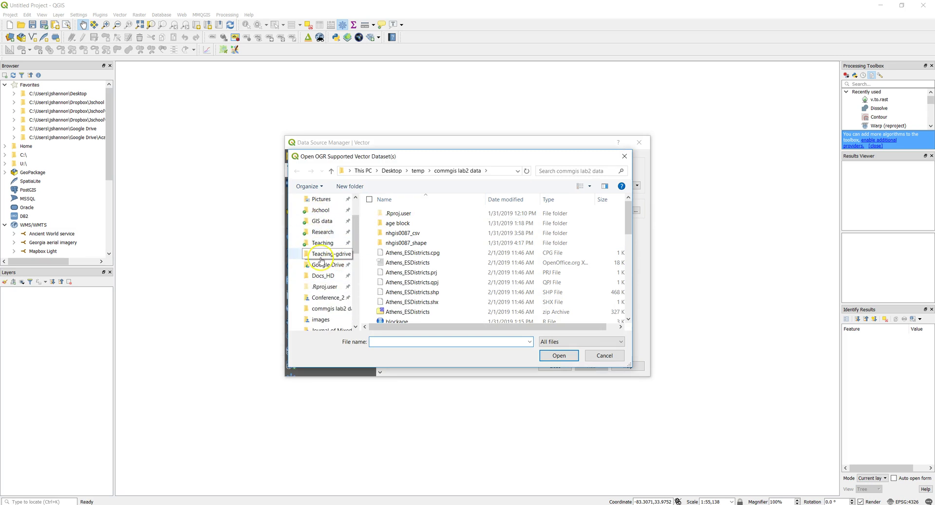
click(319, 255)
double_click(436, 252)
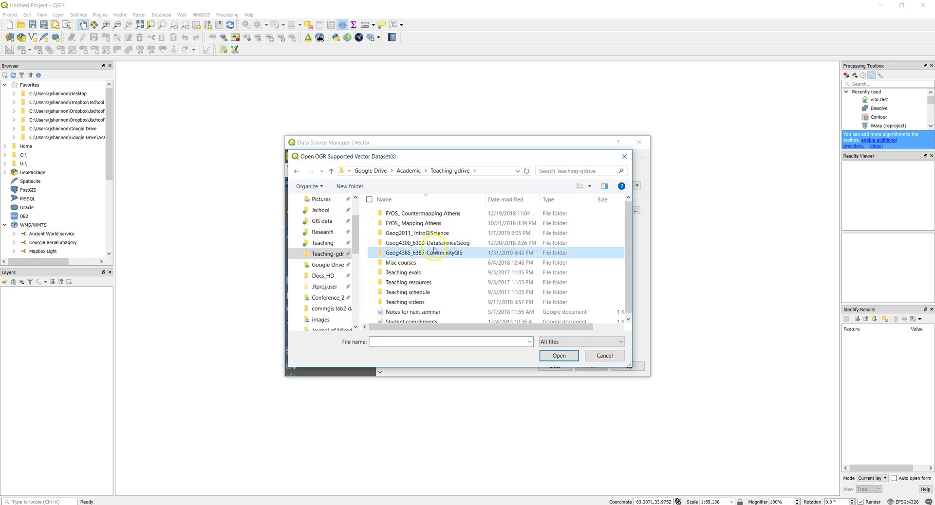
double_click(395, 212)
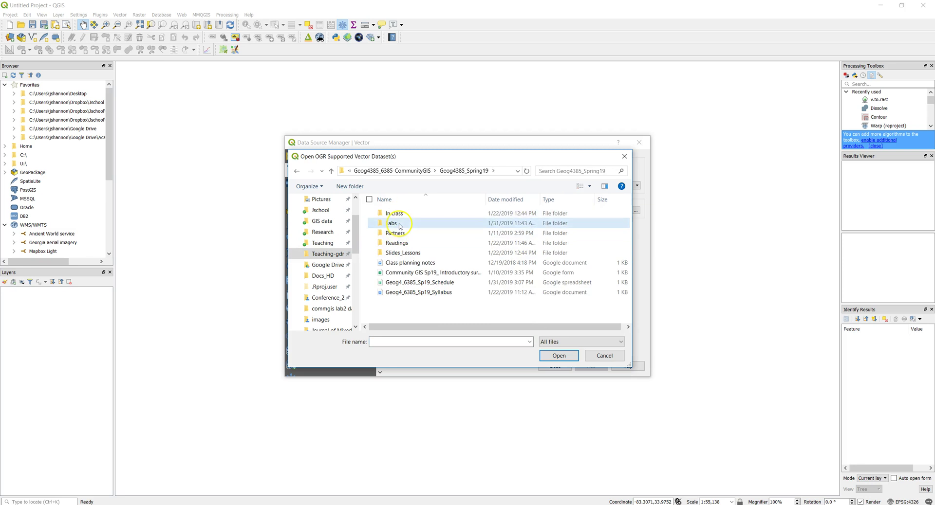
double_click(396, 224)
double_click(400, 223)
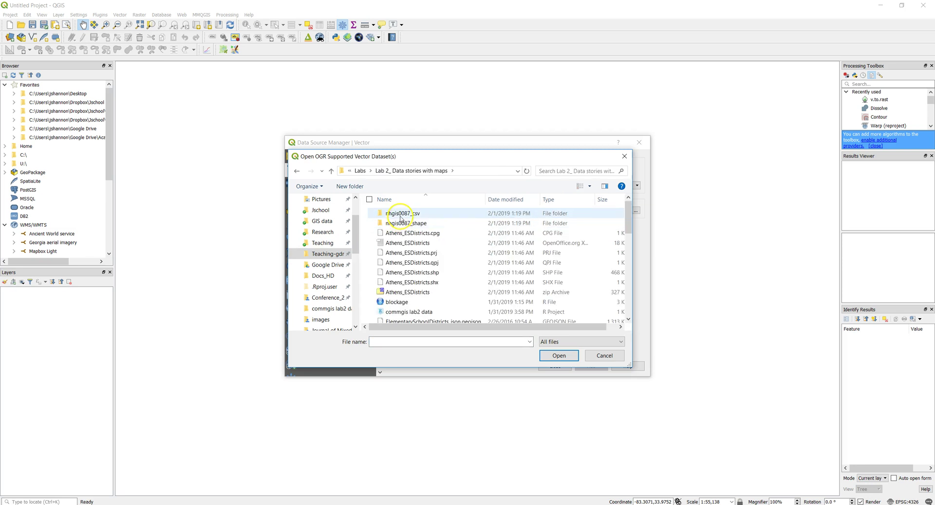
Choose US_tract_1970.shp from nhgis0087_shape, filtered to ESRI Shapefiles, and add it as a layer
scroll(438, 253, down, 5)
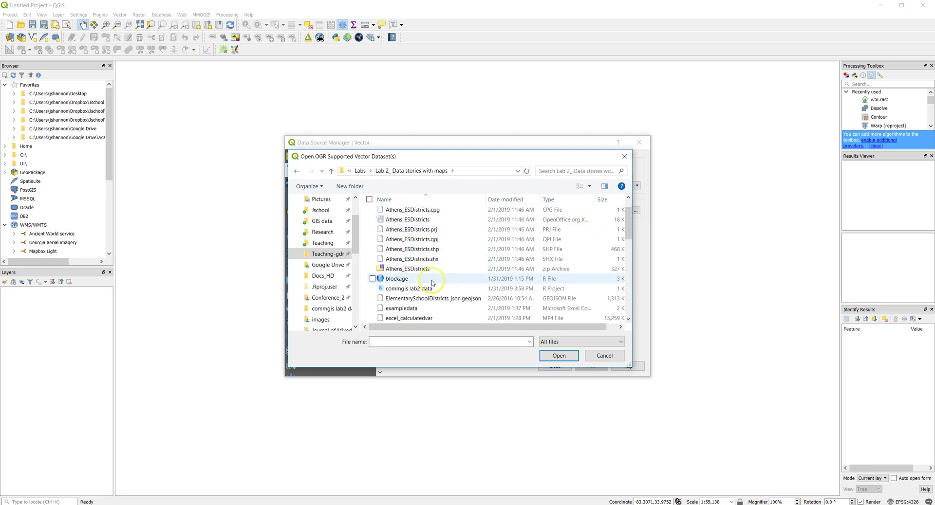
scroll(431, 282, up, 5)
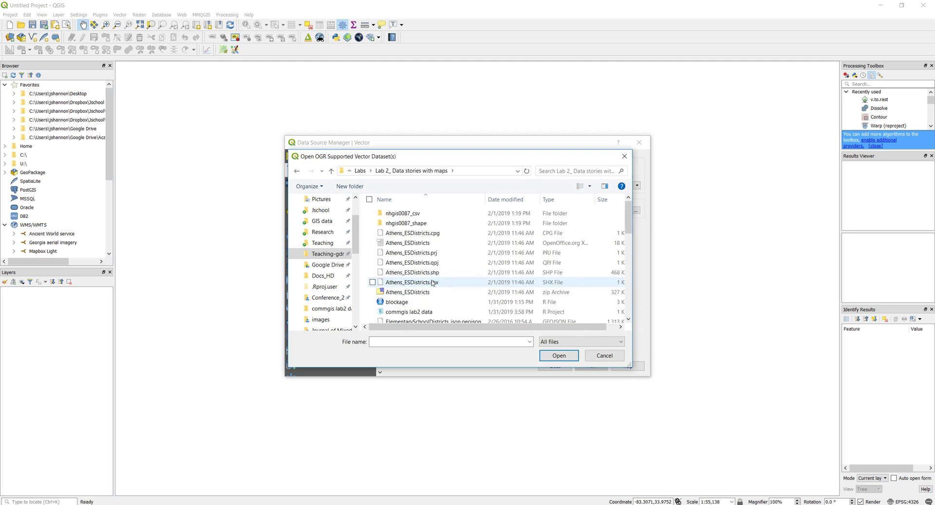
double_click(428, 224)
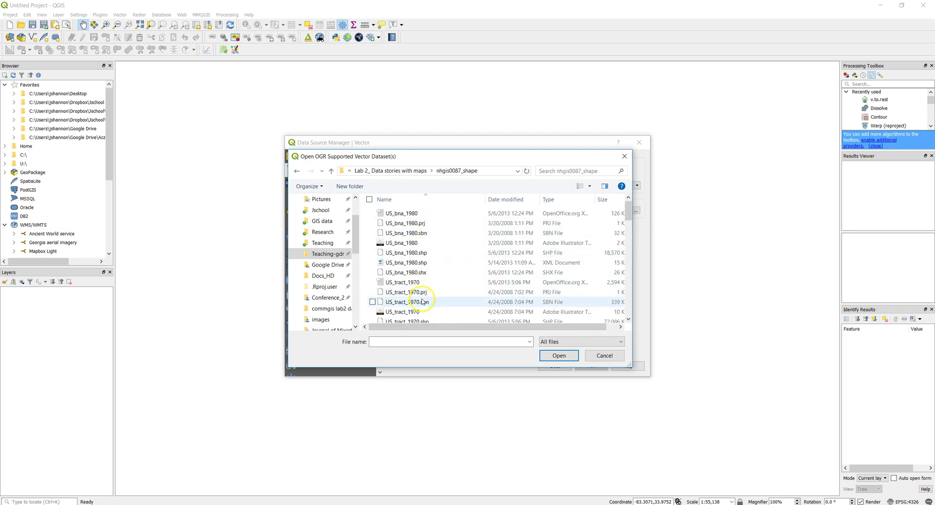
scroll(420, 314, down, 2)
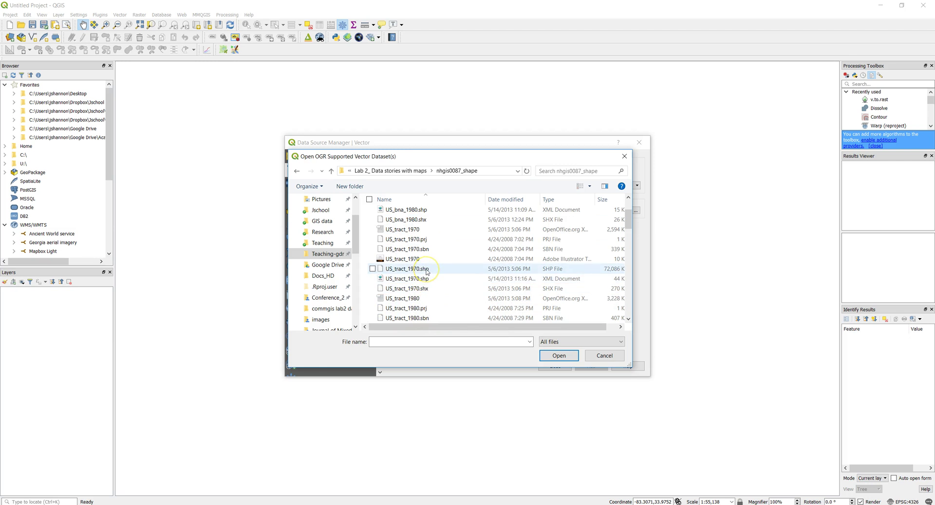
click(555, 271)
click(548, 342)
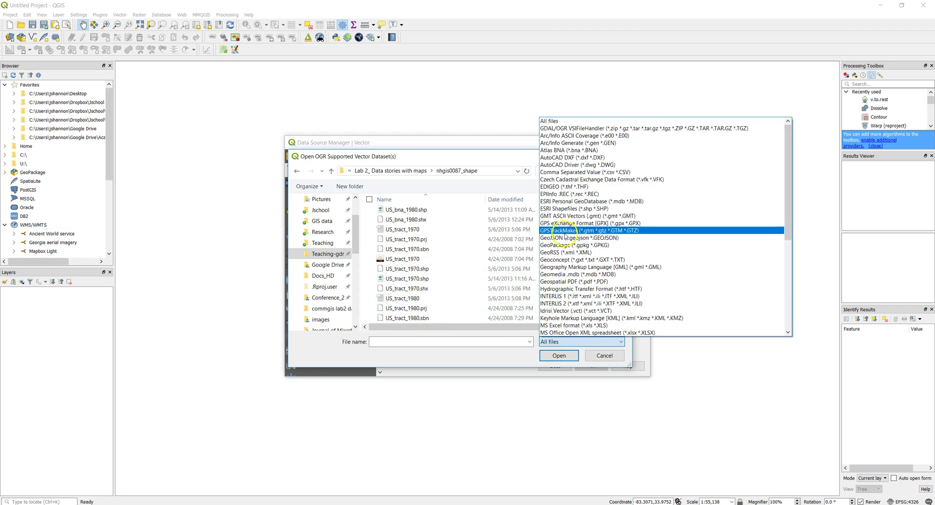
click(567, 208)
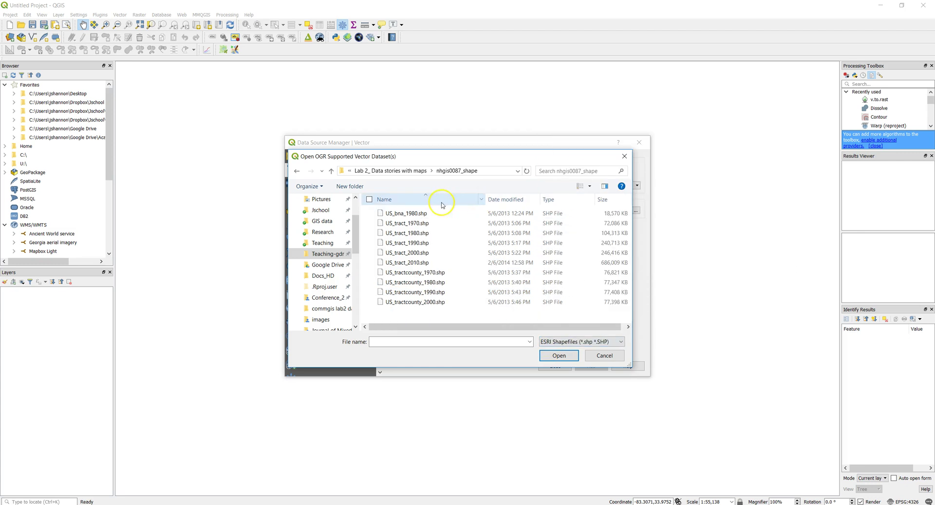
double_click(415, 226)
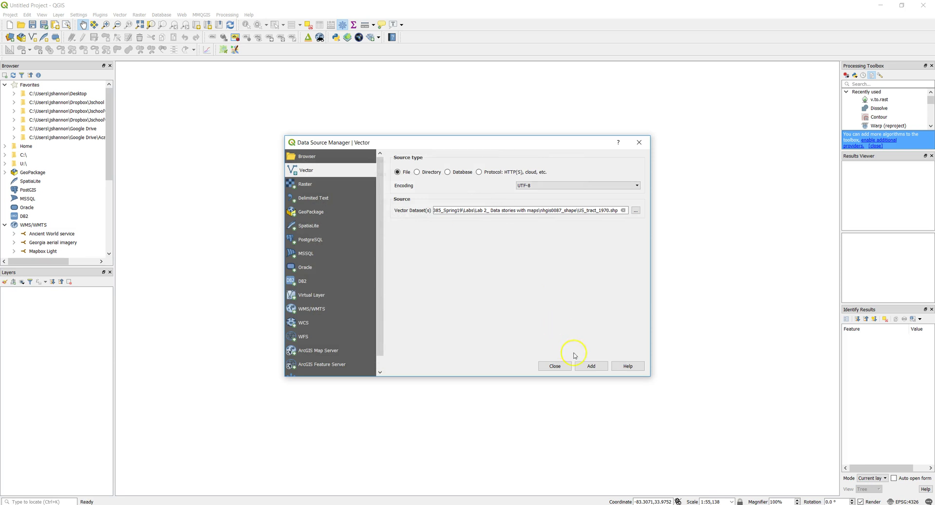
click(597, 368)
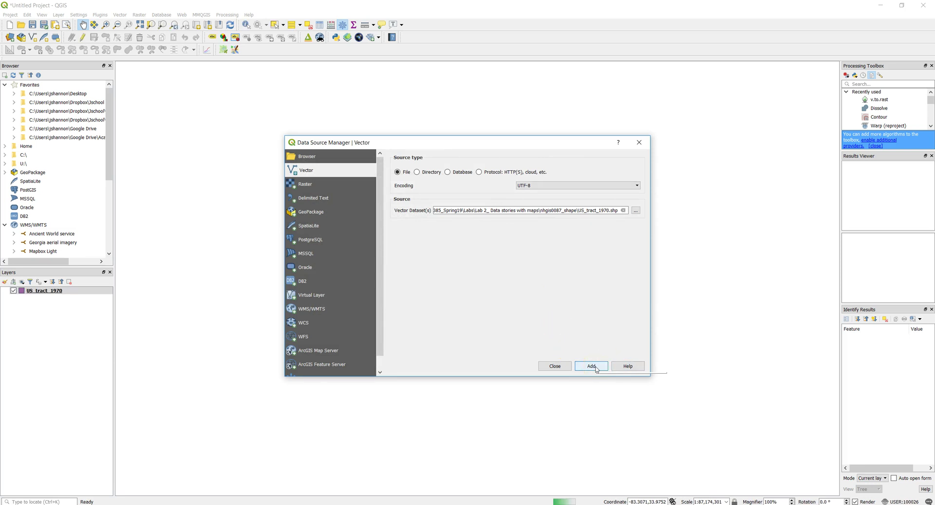
Zoom from the nationwide tract map into the Southeast, then onto one county's tract cluster
click(555, 367)
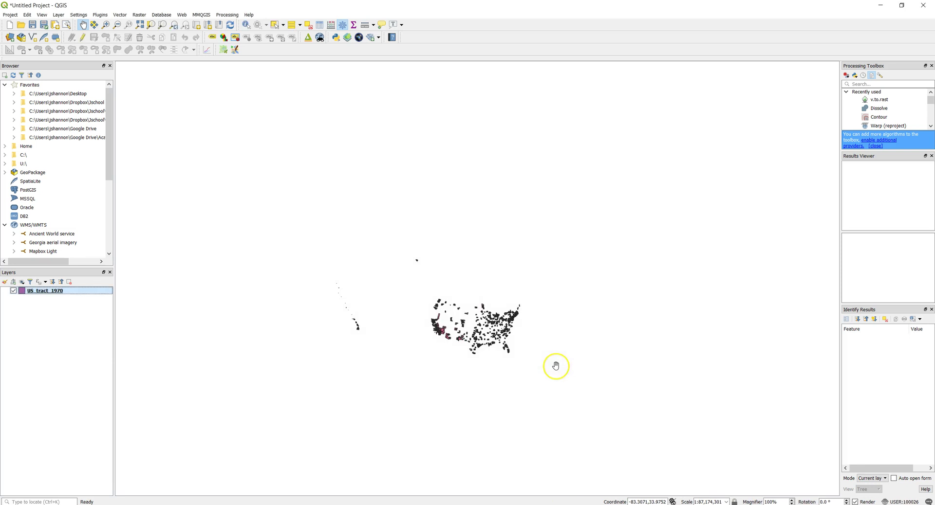
click(106, 26)
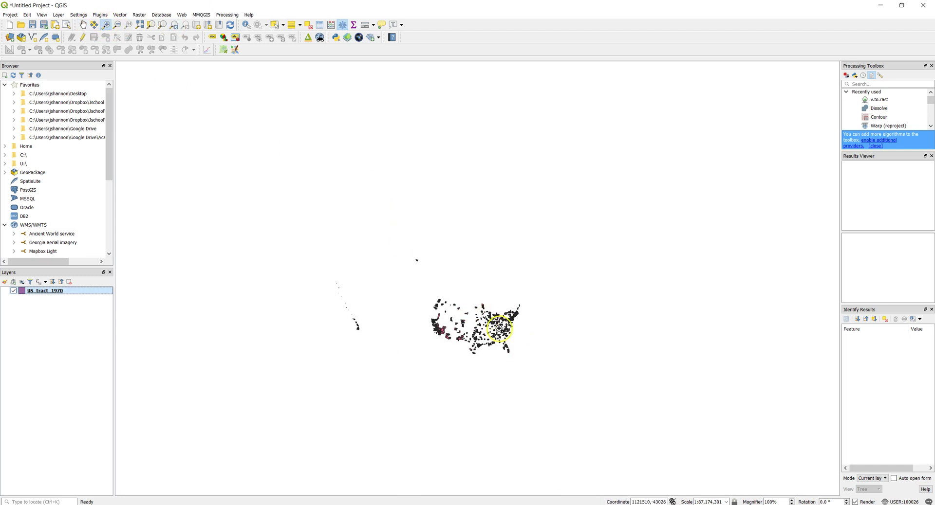
drag(495, 333, 528, 353)
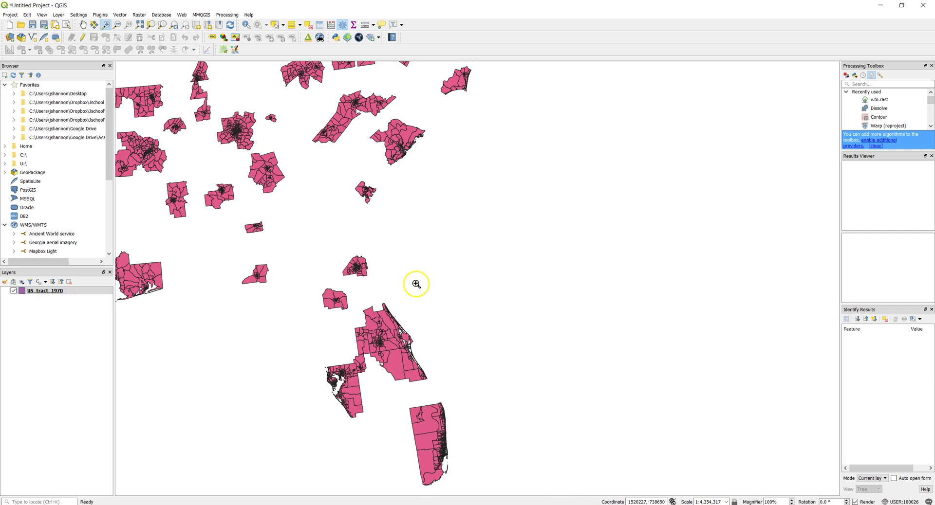
drag(252, 102, 285, 130)
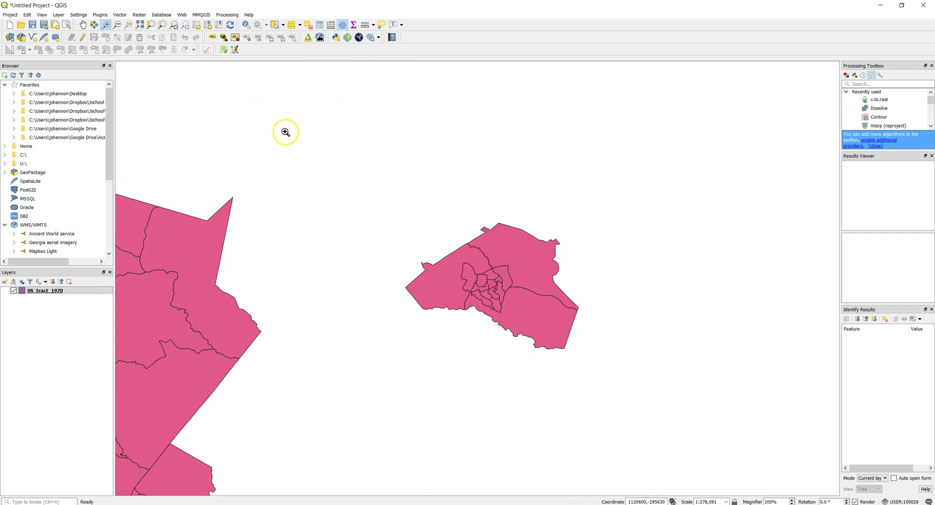
drag(367, 176, 624, 380)
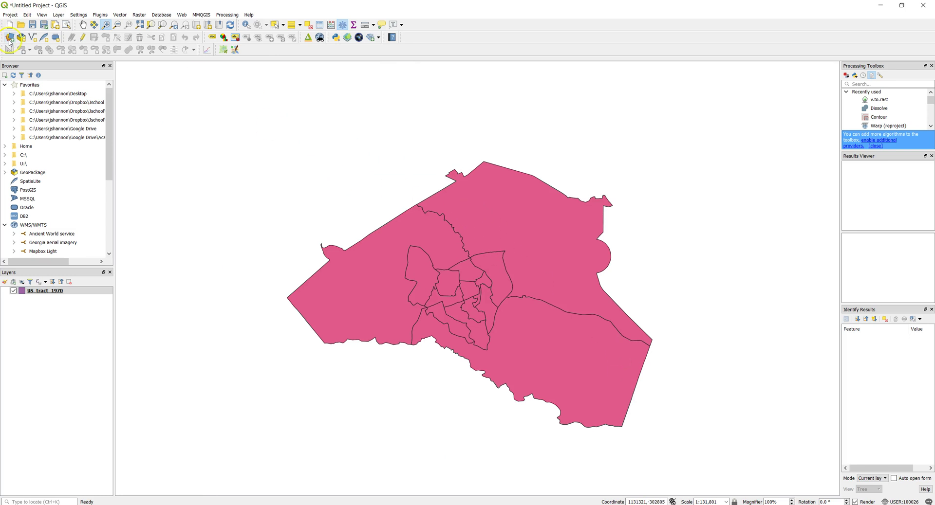
Load exampledata.csv as a delimited-text layer with no geometry (attribute-only table)
click(10, 39)
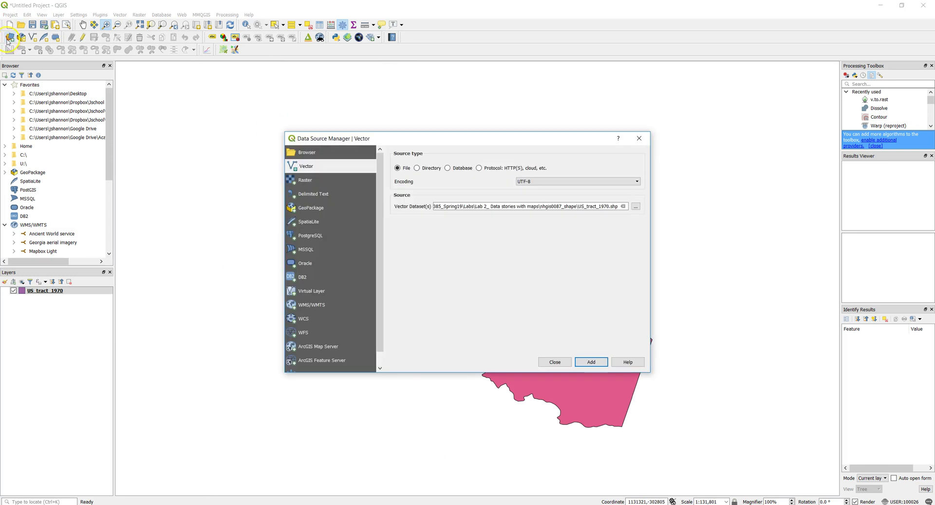
click(302, 195)
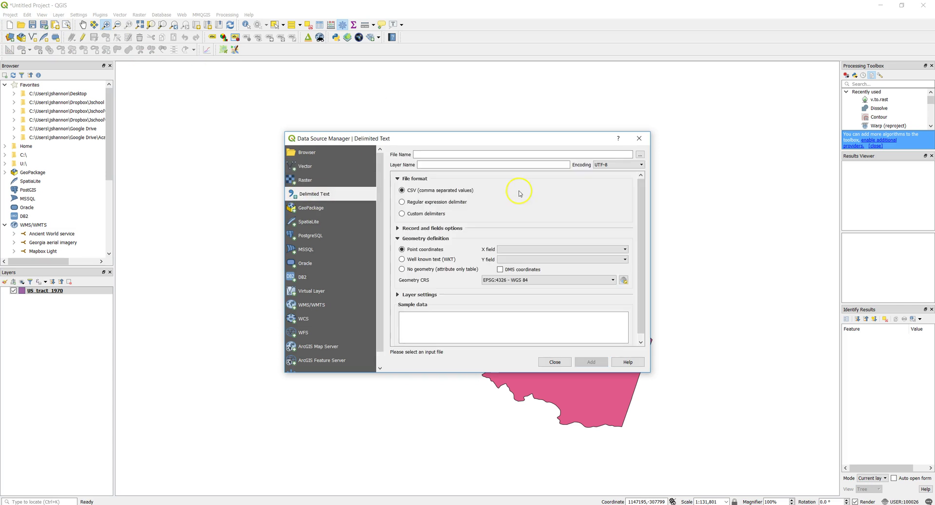
click(639, 155)
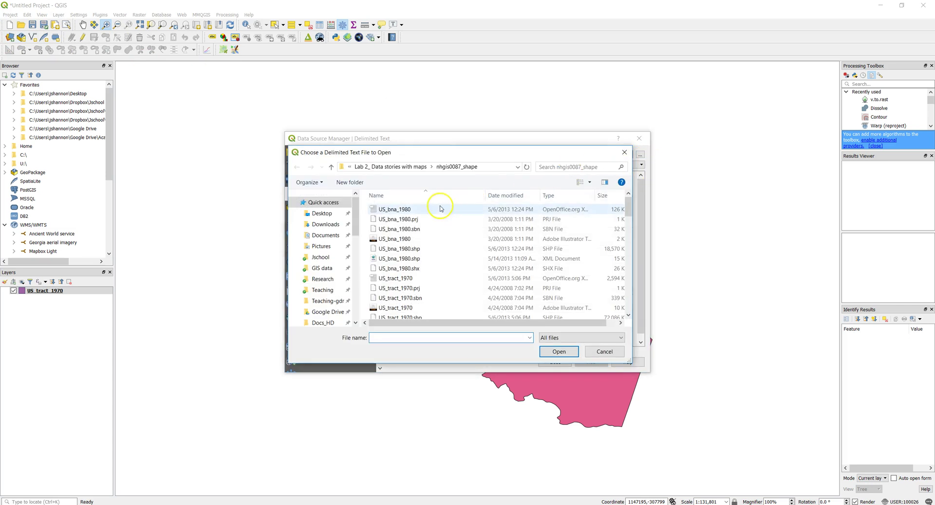
click(418, 167)
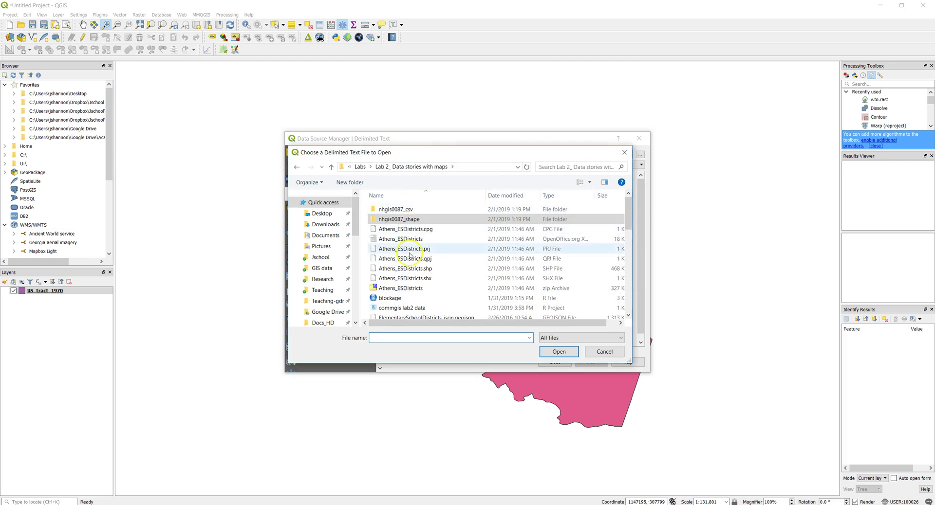
scroll(409, 258, down, 2)
scroll(408, 257, down, 3)
scroll(409, 254, up, 1)
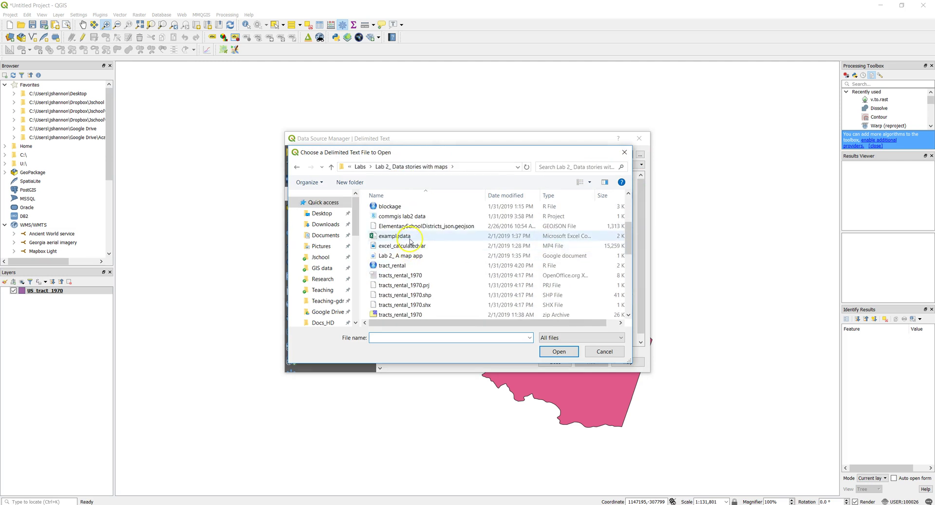
double_click(410, 237)
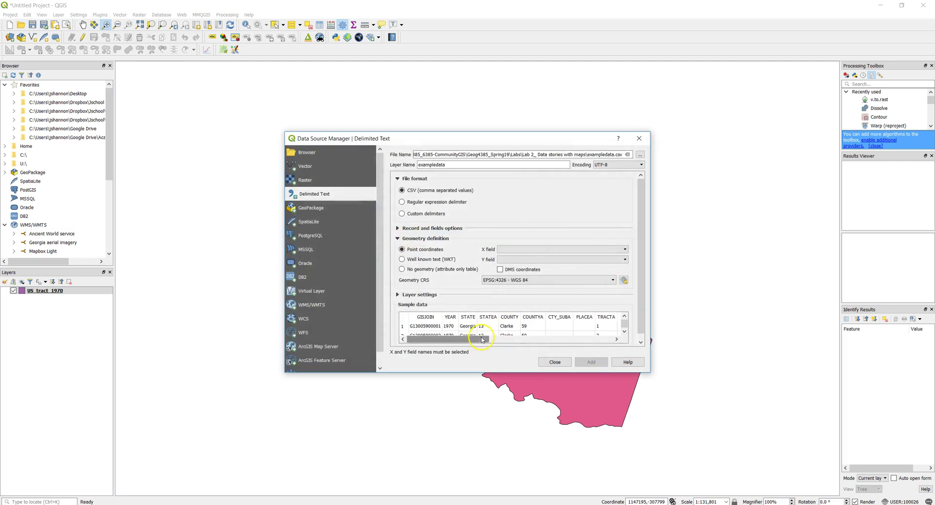
mouse_move(484, 340)
mouse_down()
mouse_move(634, 339)
mouse_move(477, 339)
mouse_up()
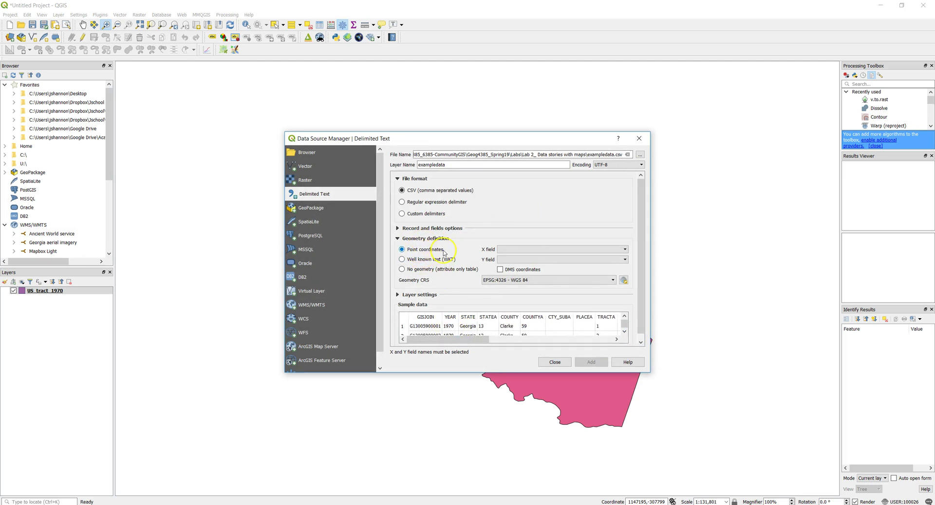
click(403, 269)
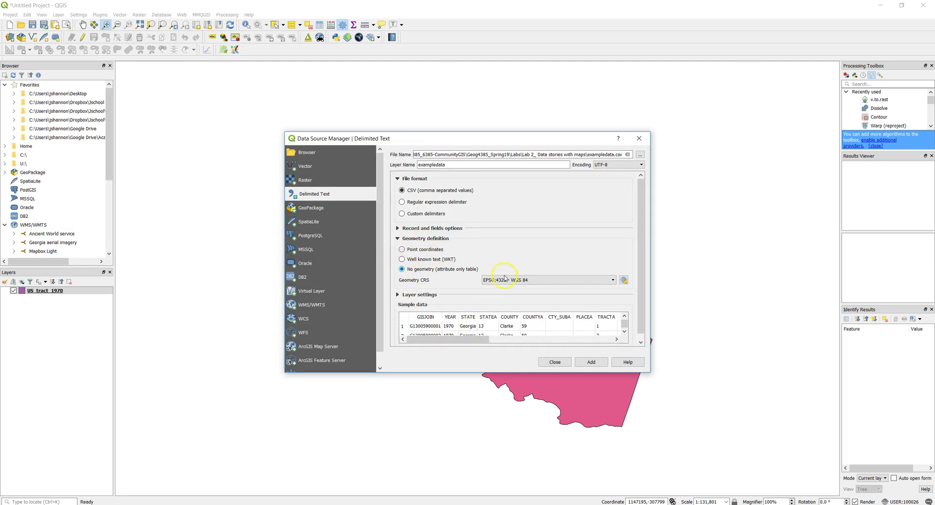
click(594, 362)
click(553, 363)
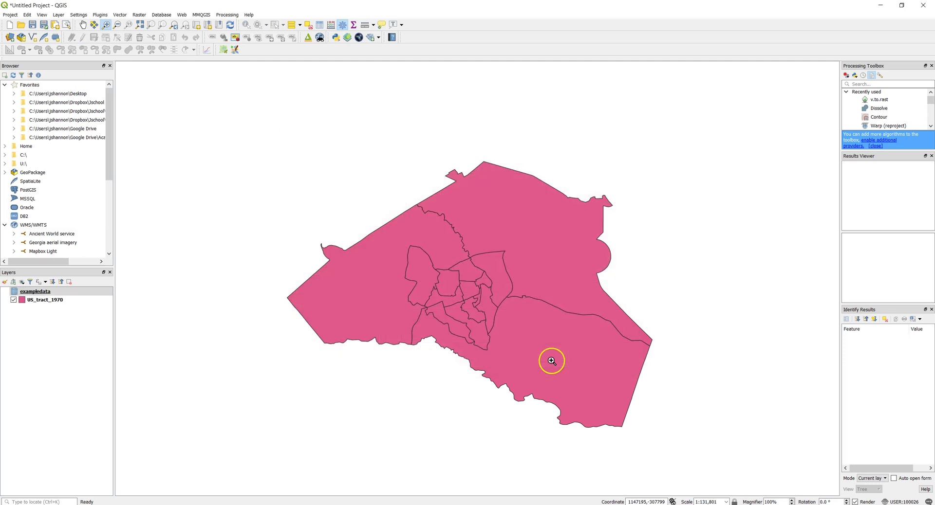
click(42, 300)
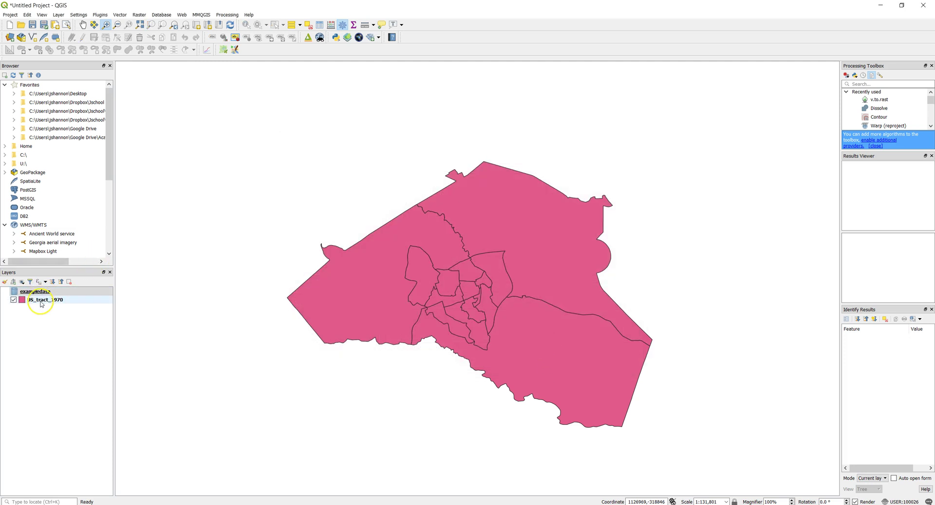
Open the US_tract_1970 Layer Properties on its Joins page
right_click(42, 304)
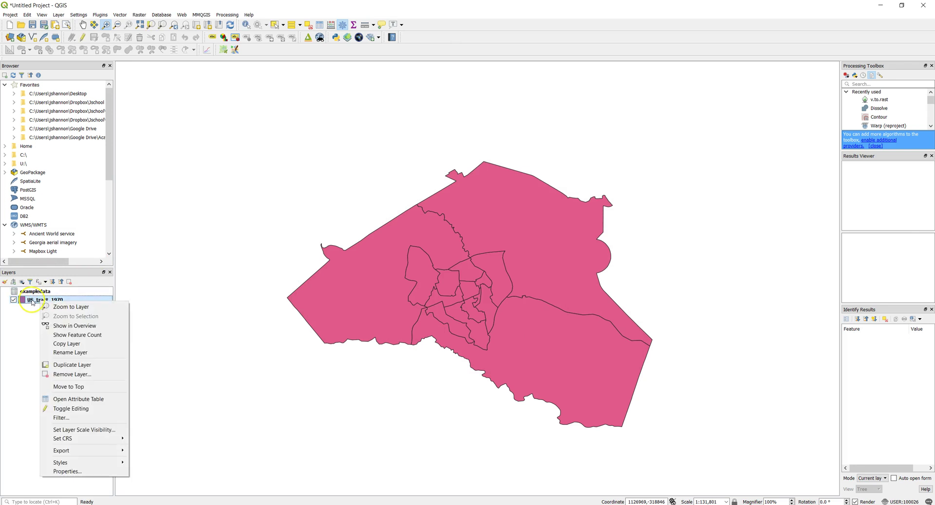
click(77, 472)
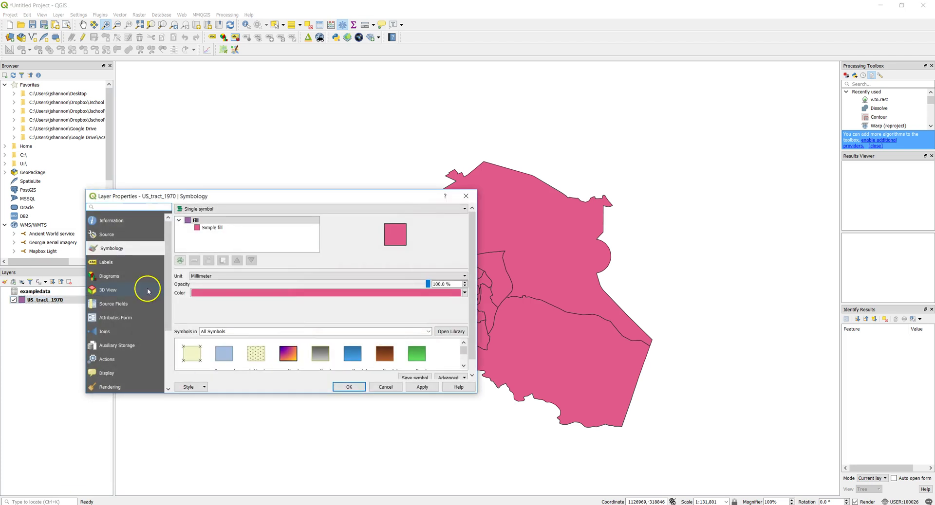
click(105, 331)
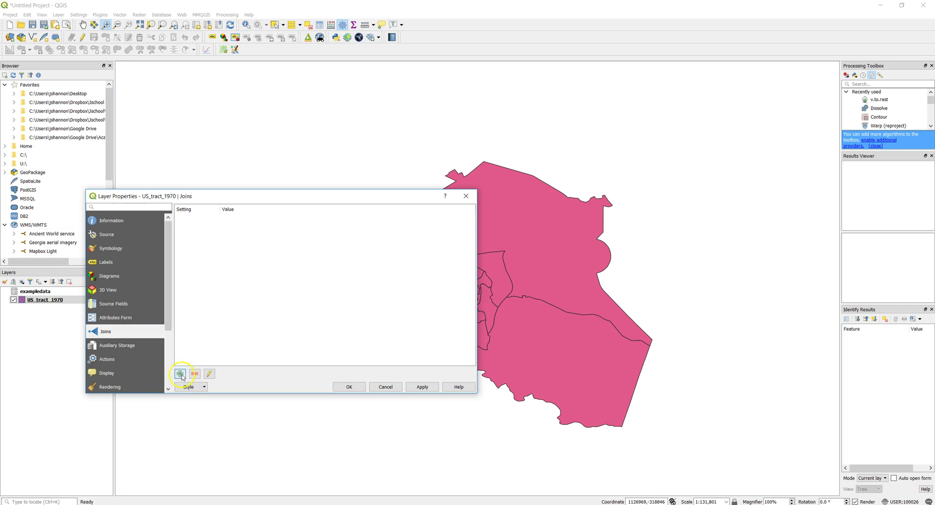
Add a join from exampledata on GISJOIN to GISJOIN, bringing only ownpct with the exampledata_ prefix removed
click(180, 374)
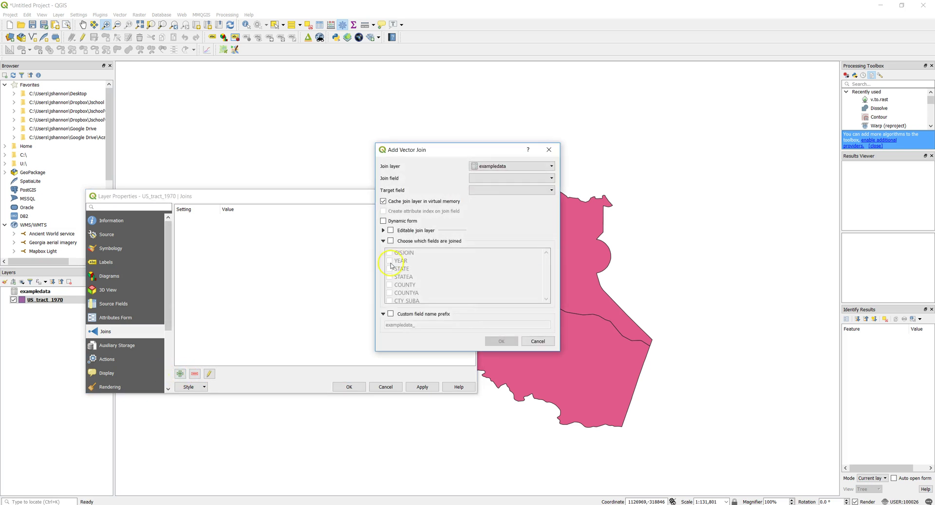
click(490, 182)
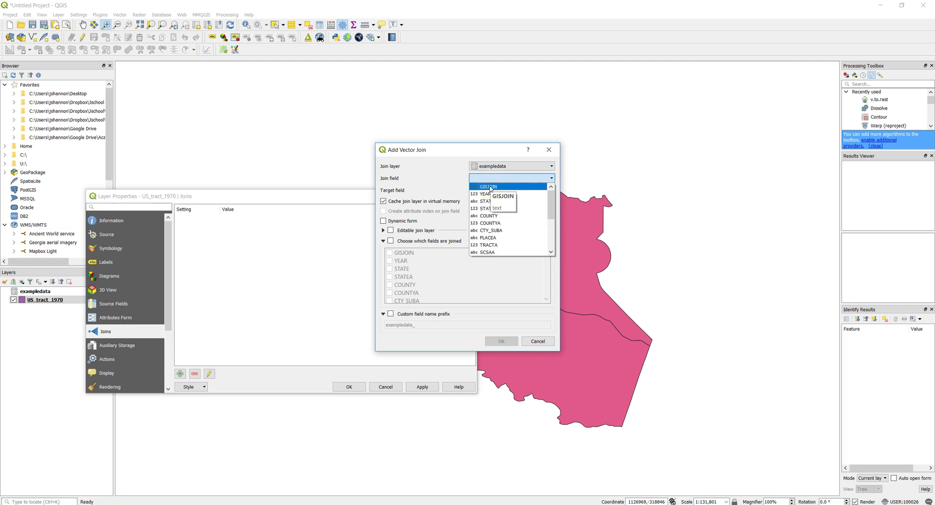
click(490, 187)
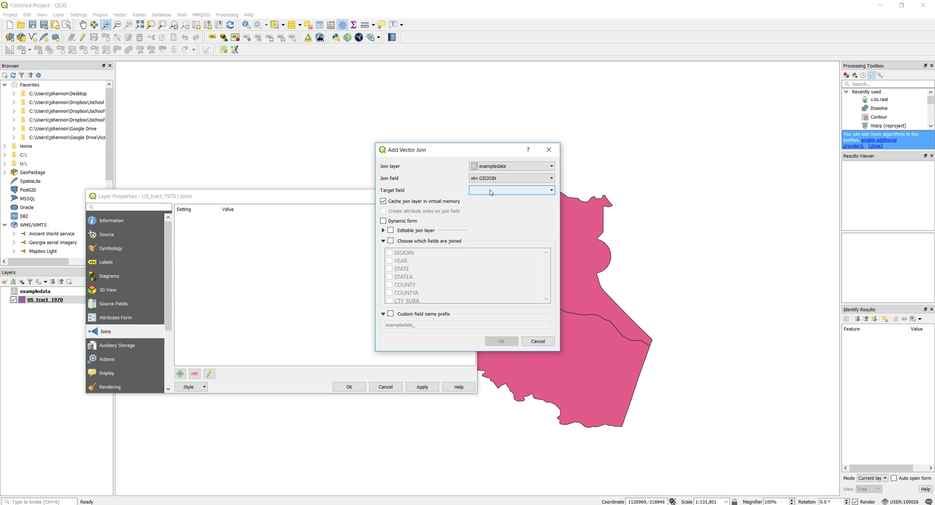
click(510, 193)
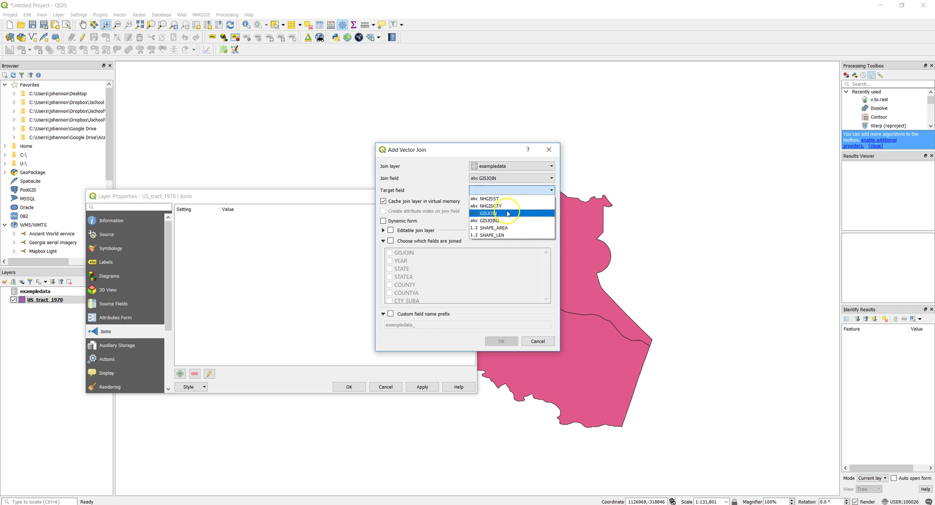
click(508, 214)
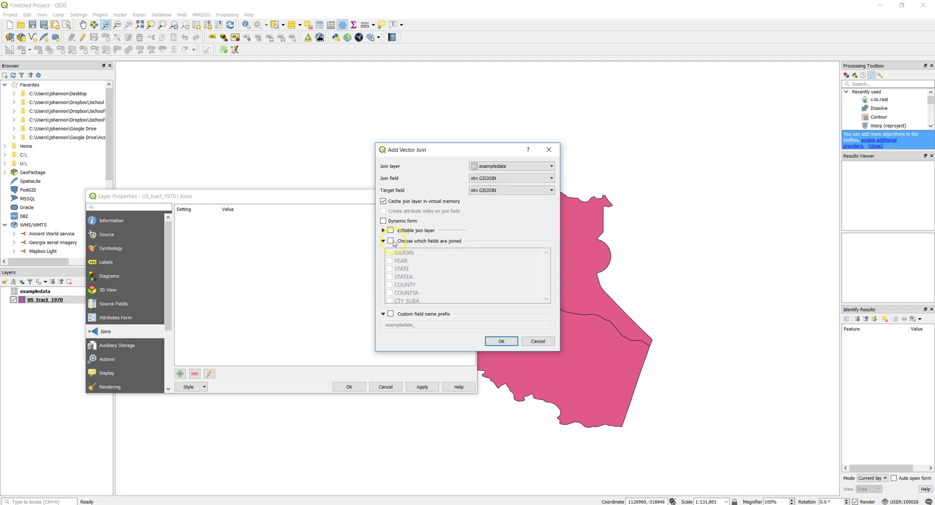
click(390, 241)
scroll(429, 273, down, 3)
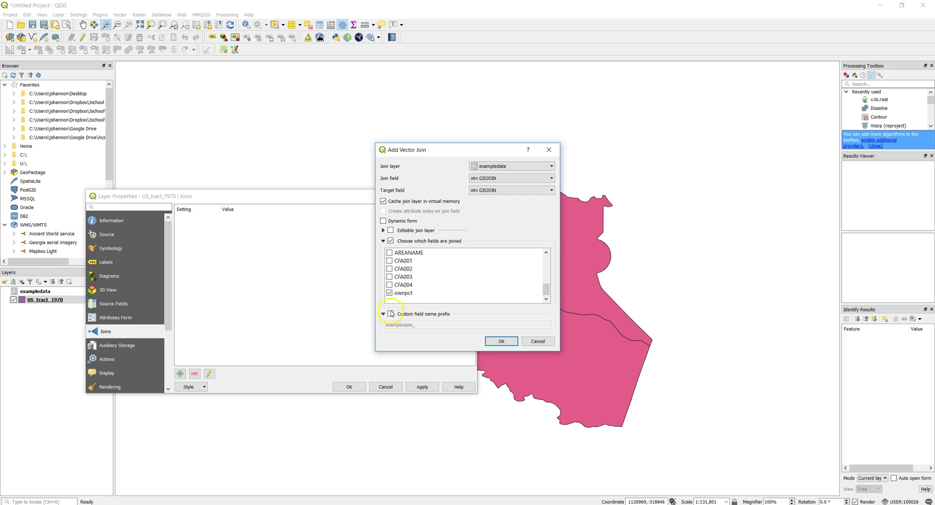
click(403, 296)
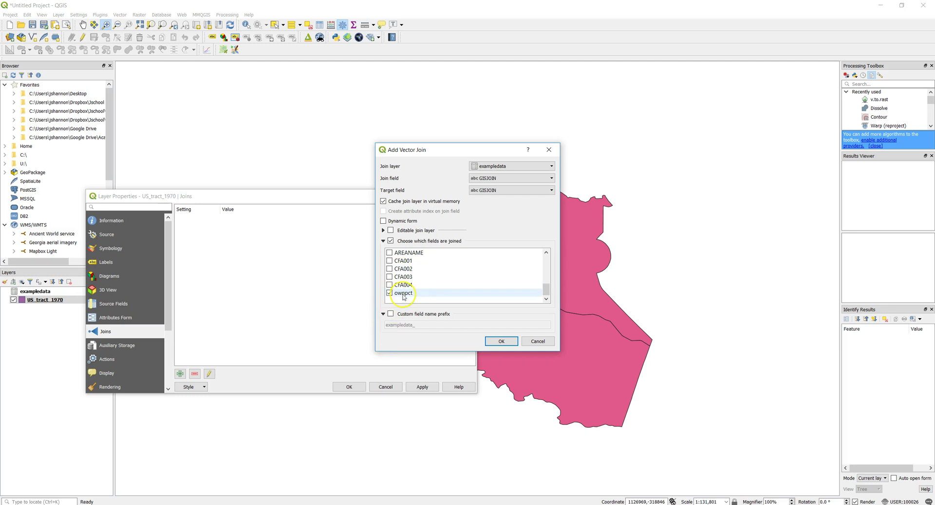
click(390, 315)
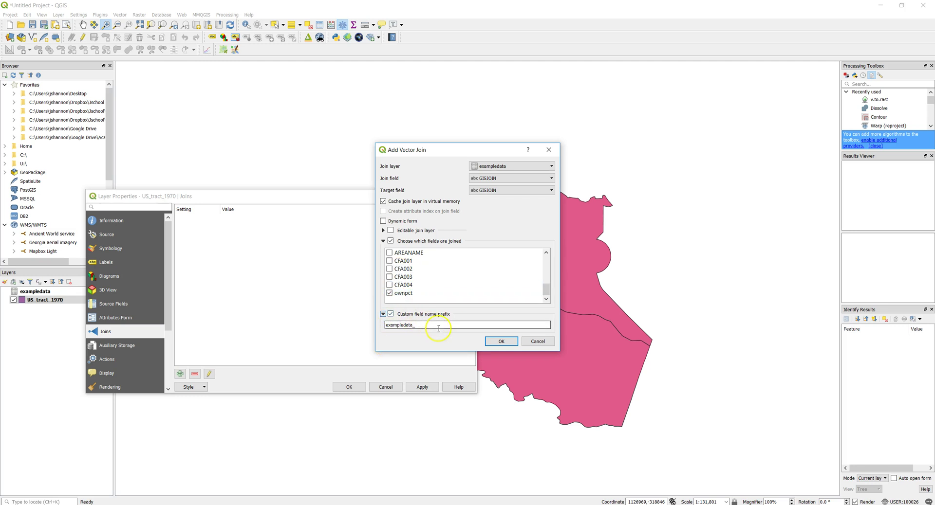
drag(441, 324, 357, 322)
text(=)
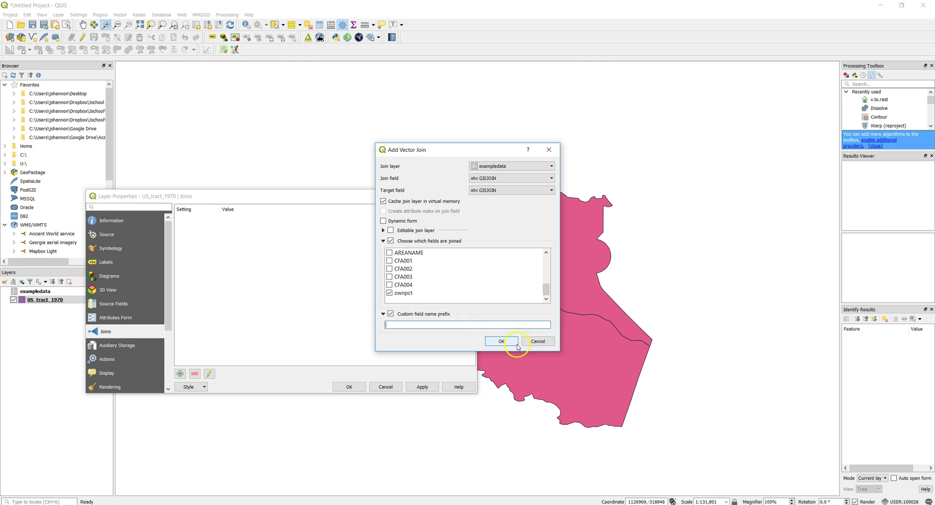
click(517, 346)
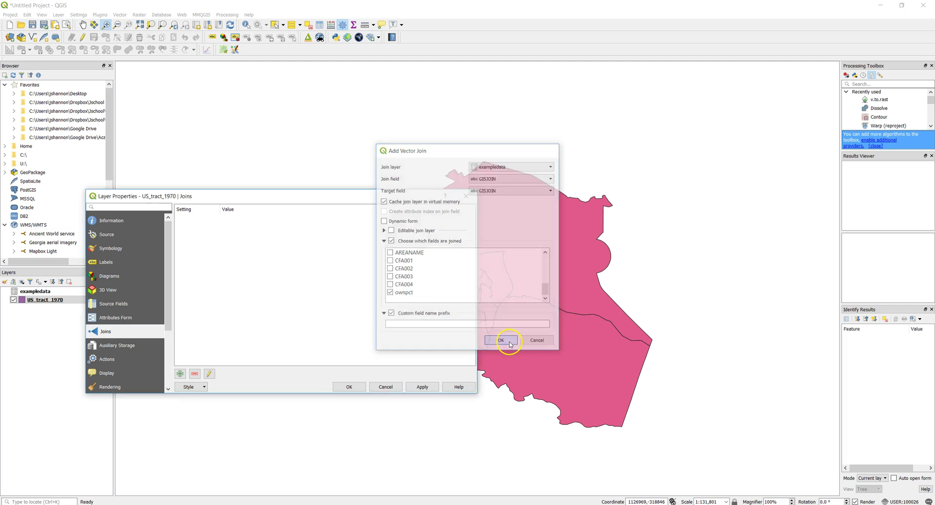
Apply the join, check the new ownpct column in the attribute table, and zoom to the full tract layer
click(356, 390)
right_click(53, 301)
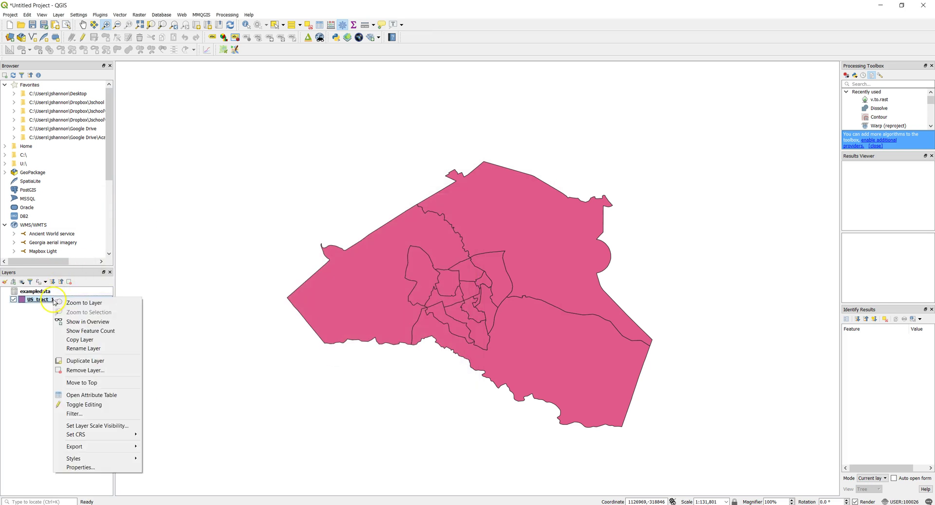
click(96, 396)
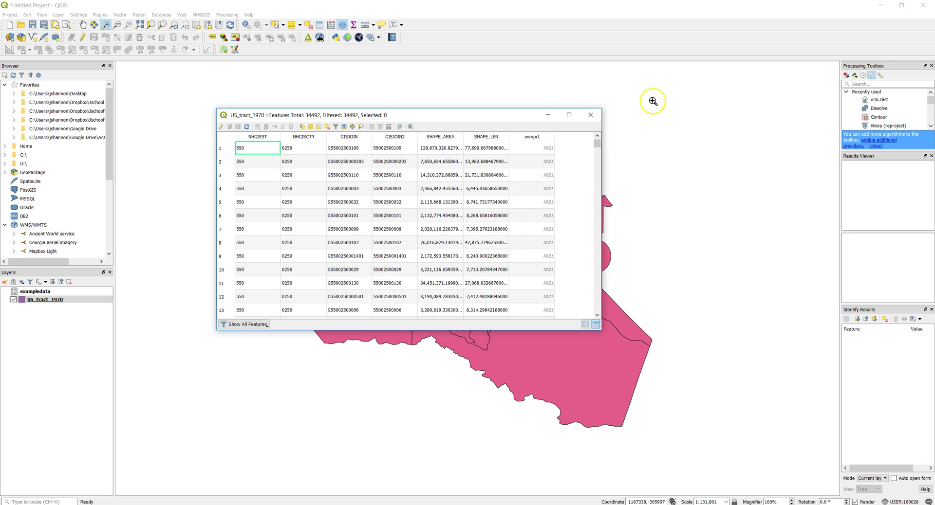
click(591, 116)
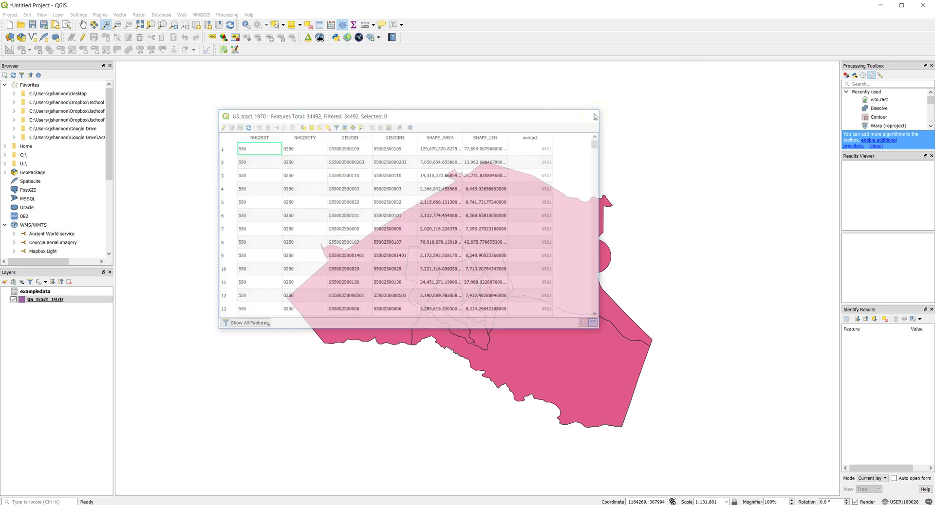
right_click(40, 302)
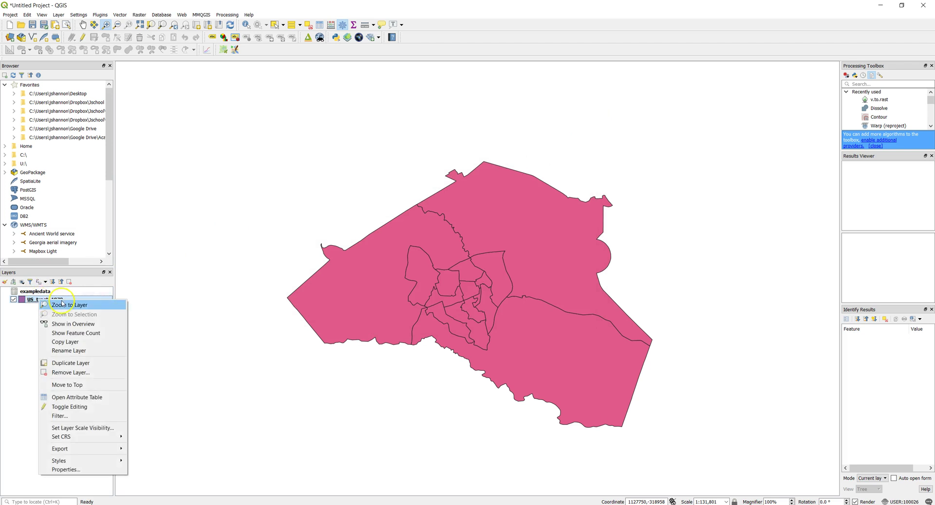
click(63, 305)
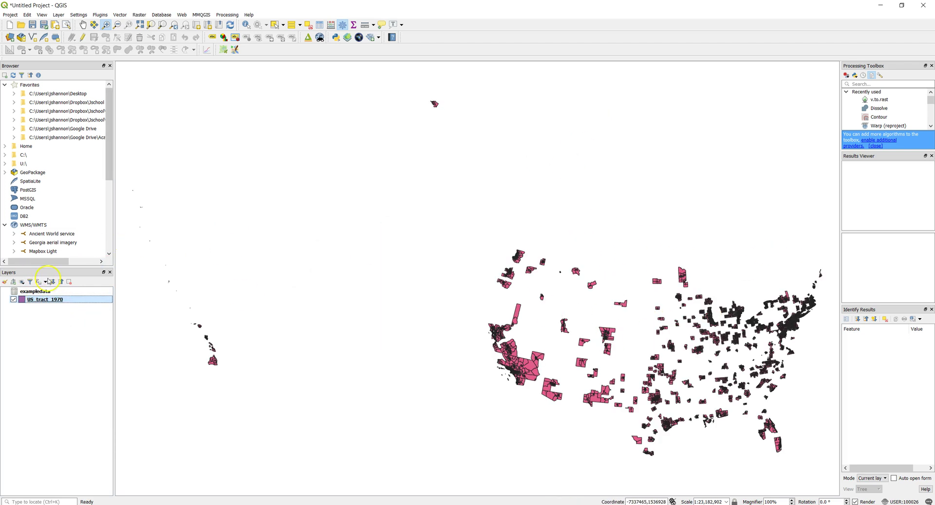
Select the tracts matching the expression "ownpct" > -1 from the attribute table
right_click(44, 299)
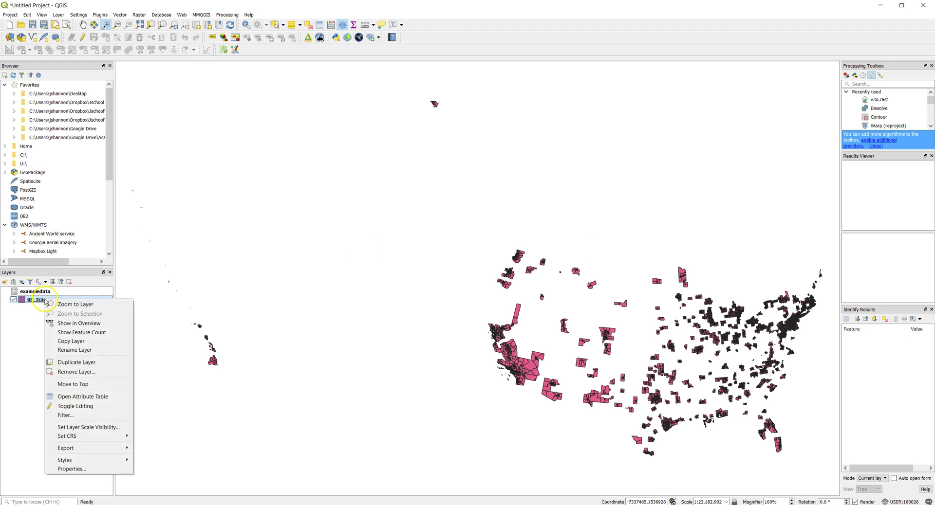
click(115, 397)
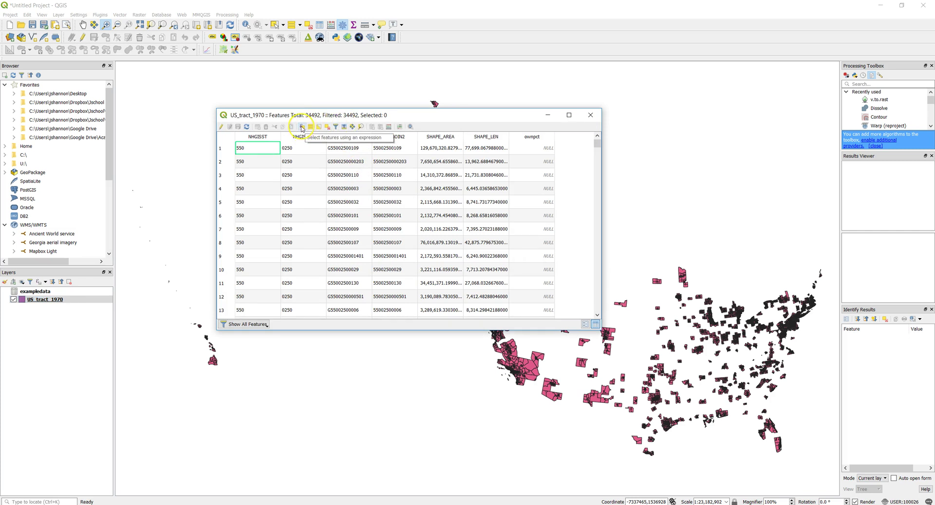
click(301, 127)
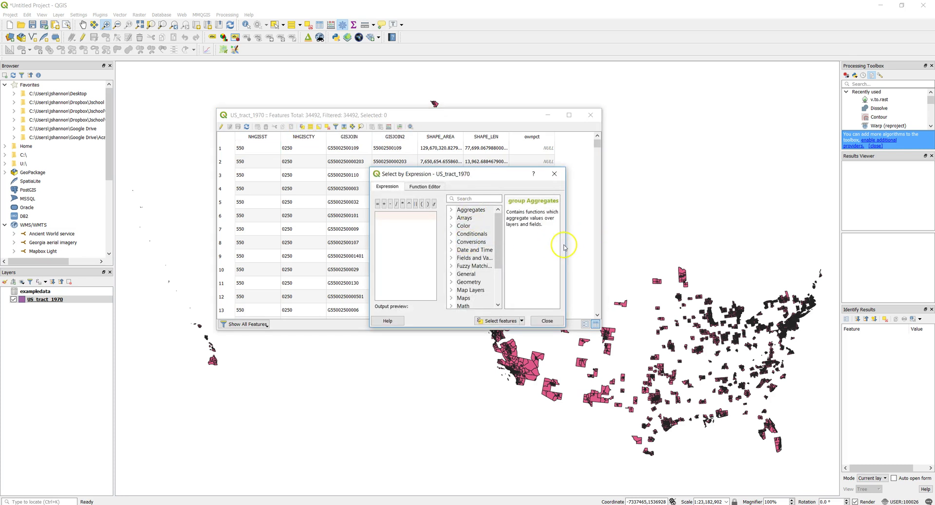
drag(565, 245, 682, 243)
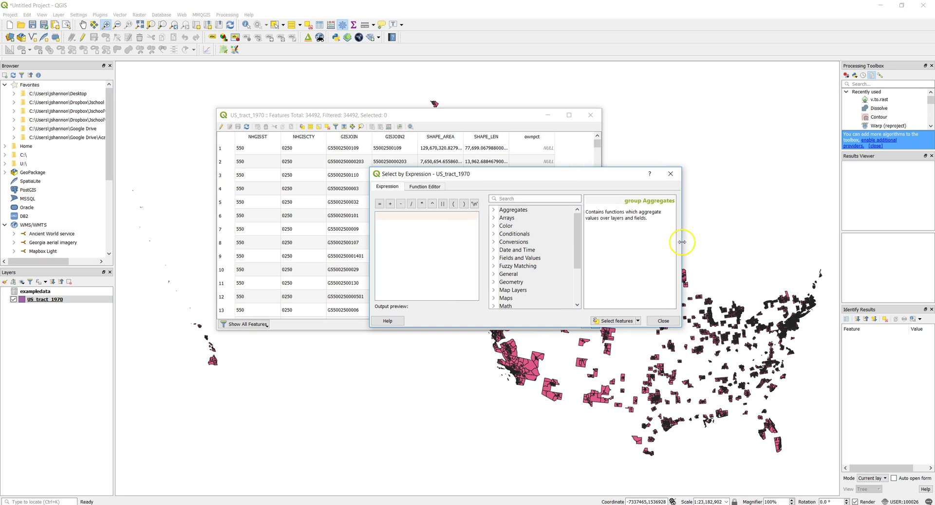
click(494, 258)
scroll(542, 260, down, 3)
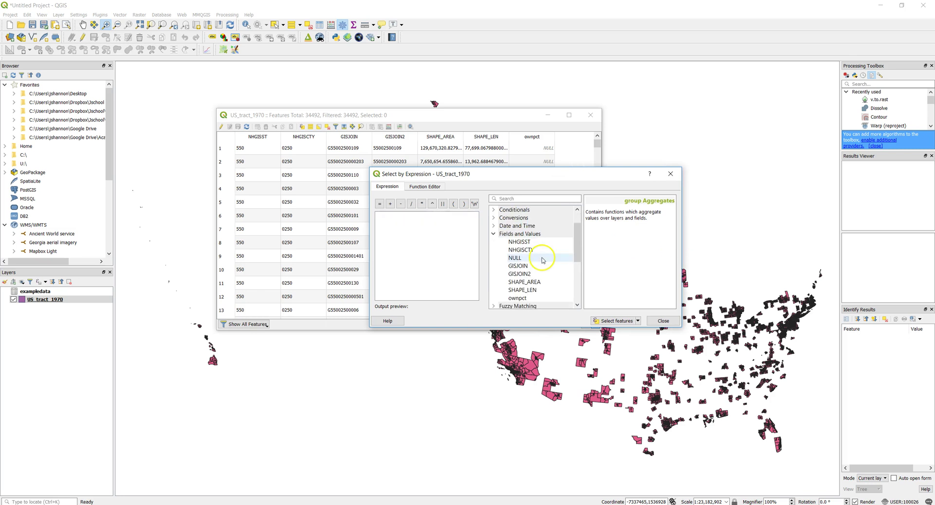
click(518, 251)
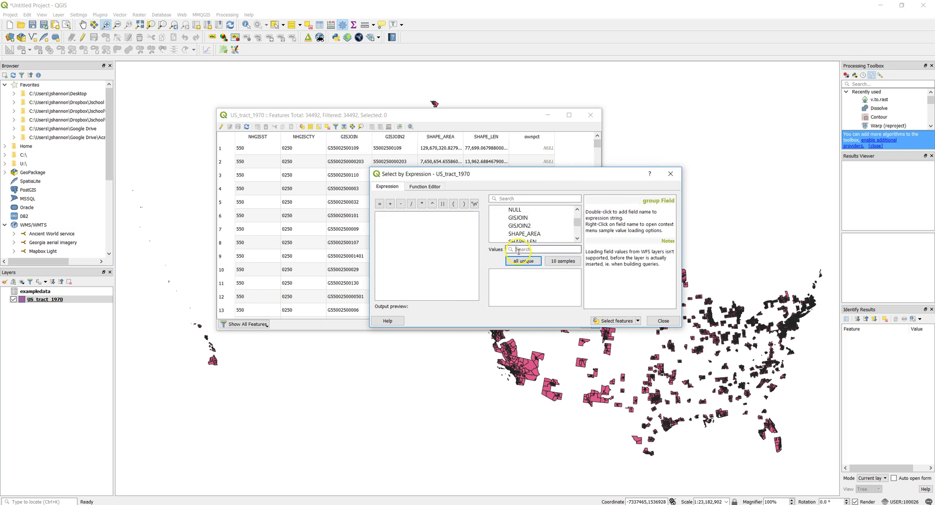
double_click(521, 234)
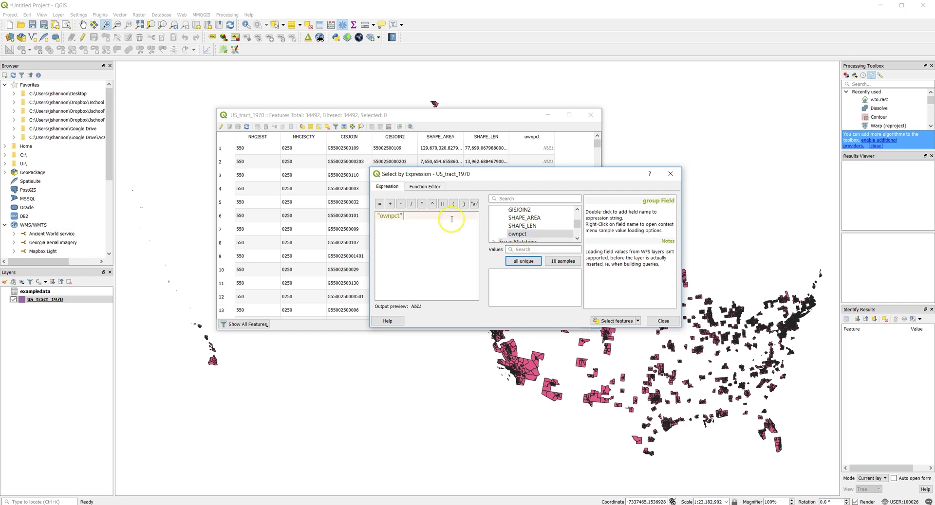
text(> -1)
click(616, 321)
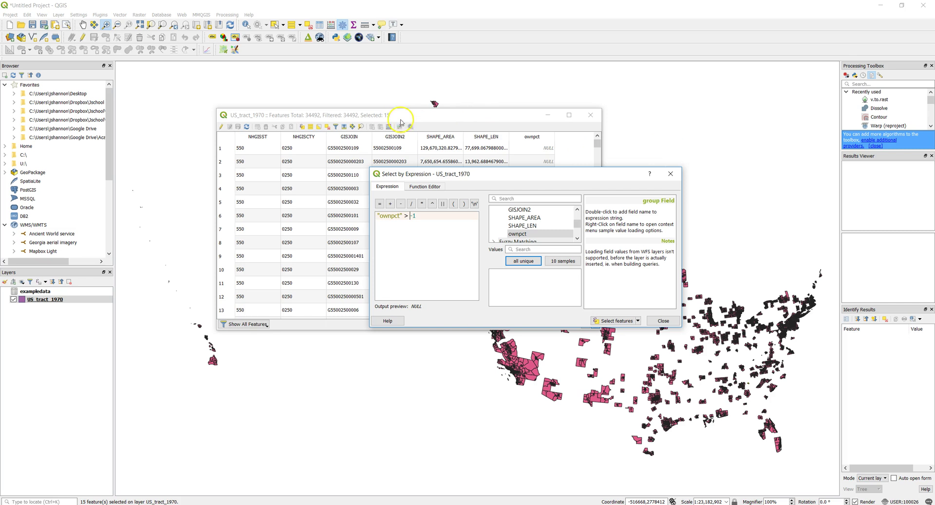
click(670, 174)
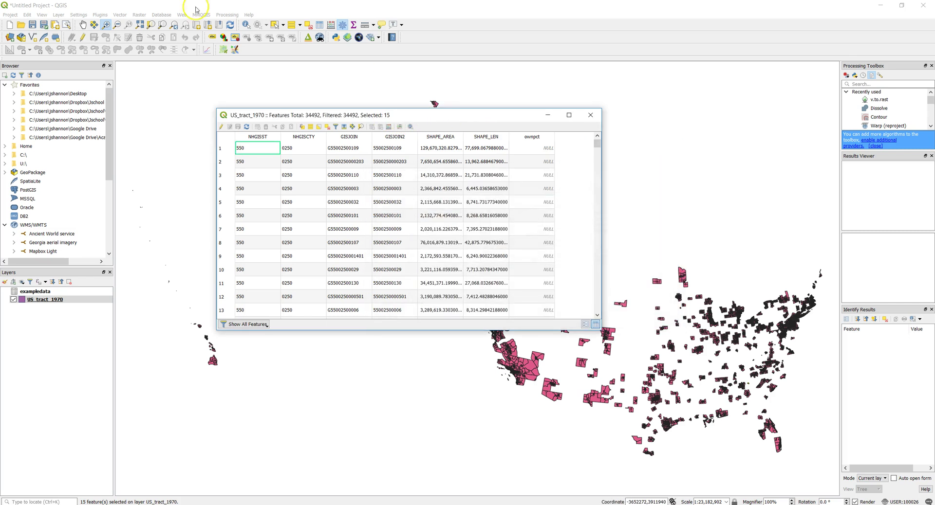
Zoom the map in on the 15 selected tracts
click(740, 380)
drag(753, 378, 738, 391)
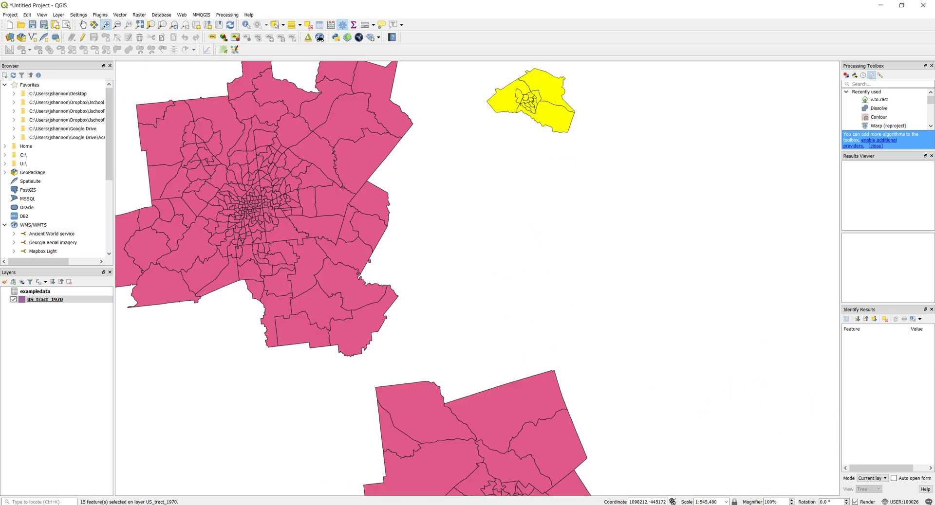
key(alt+Tab)
key(alt+Tab)
right_click(38, 302)
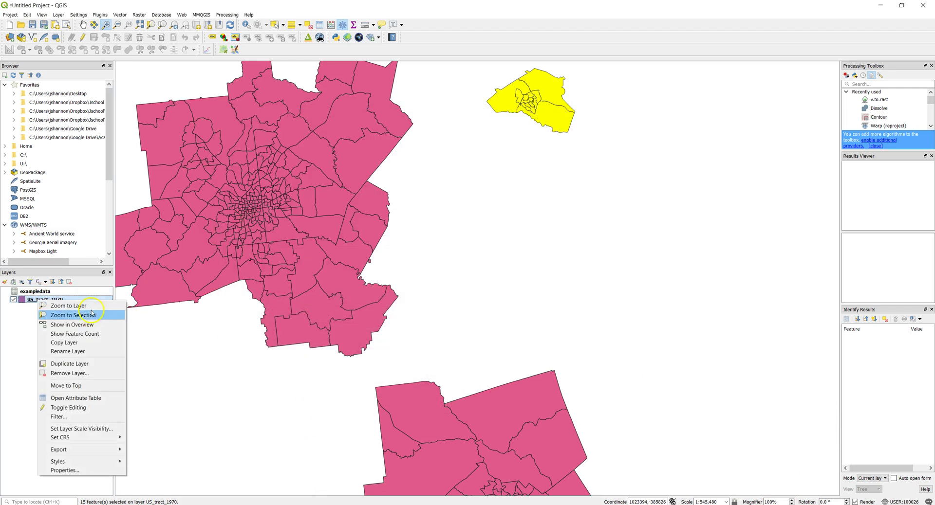
mouse_move(87, 450)
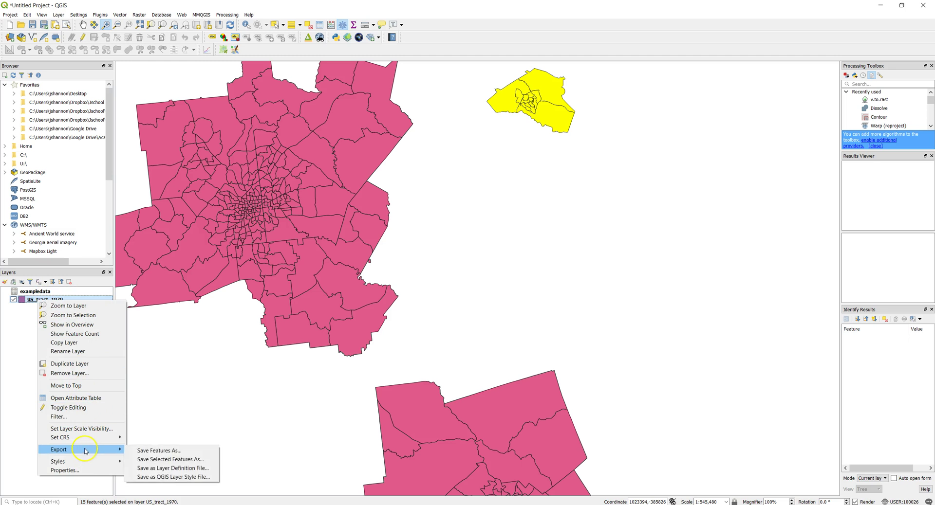
Export the selected tracts as ESRI Shapefile tracts1970.shp in the commgis lab2 data folder
click(150, 451)
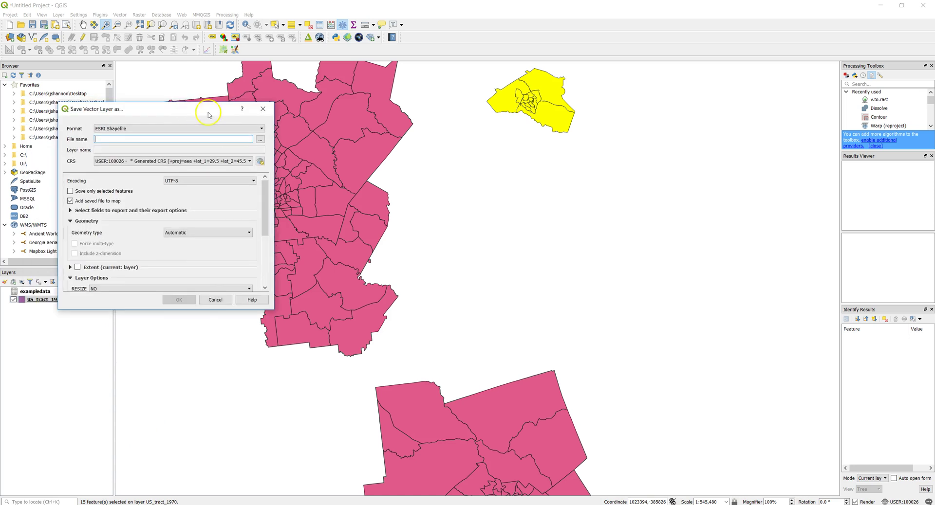
click(571, 132)
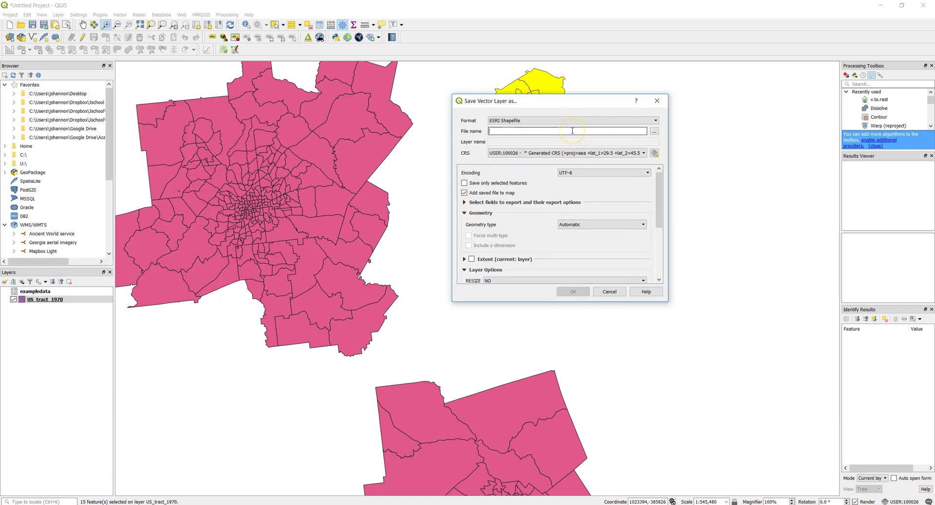
text(tracts1970)
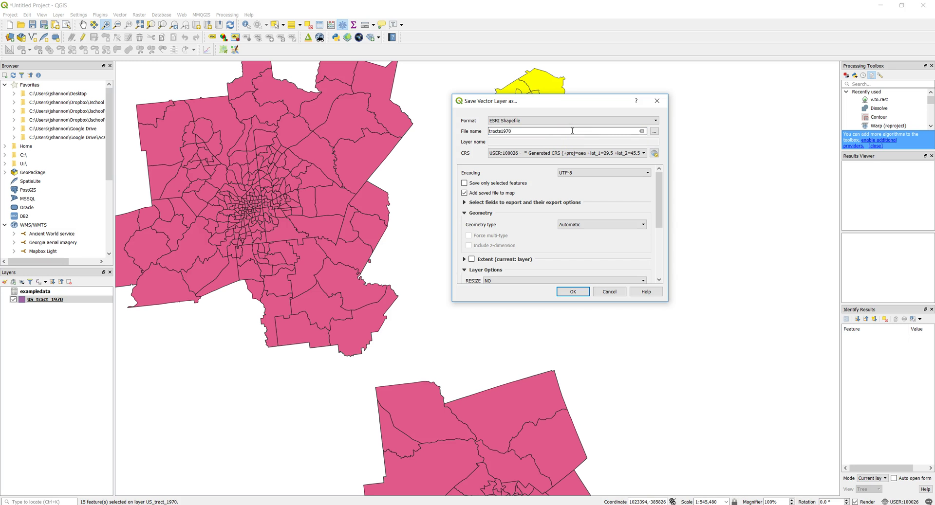
click(652, 131)
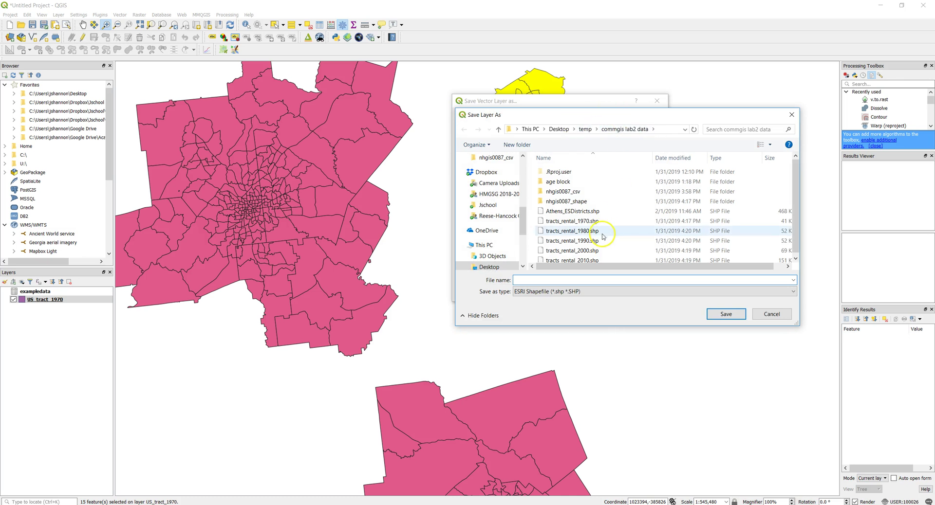
text(trac)
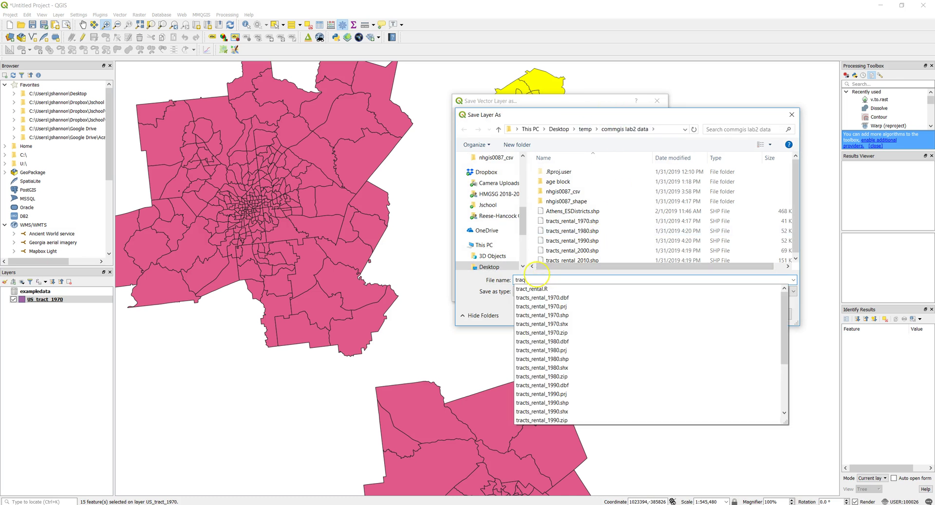
text(ts1970)
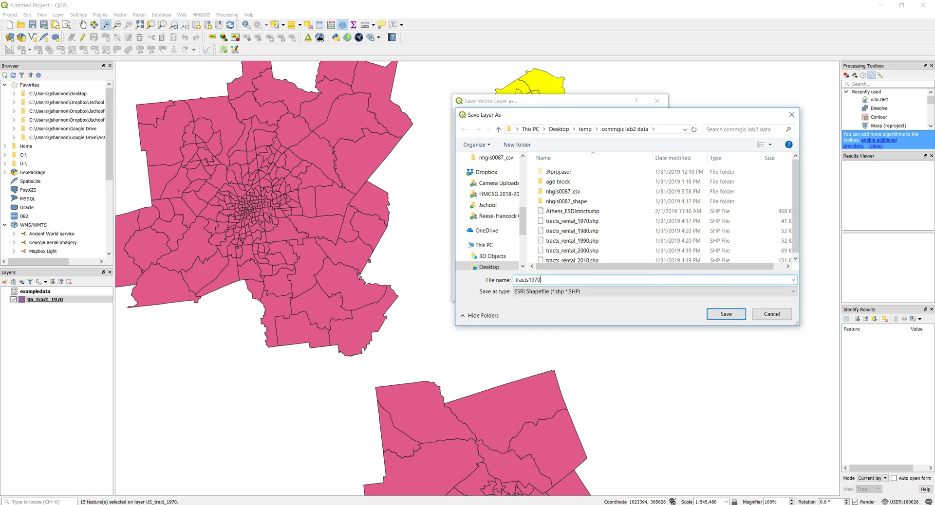
click(723, 314)
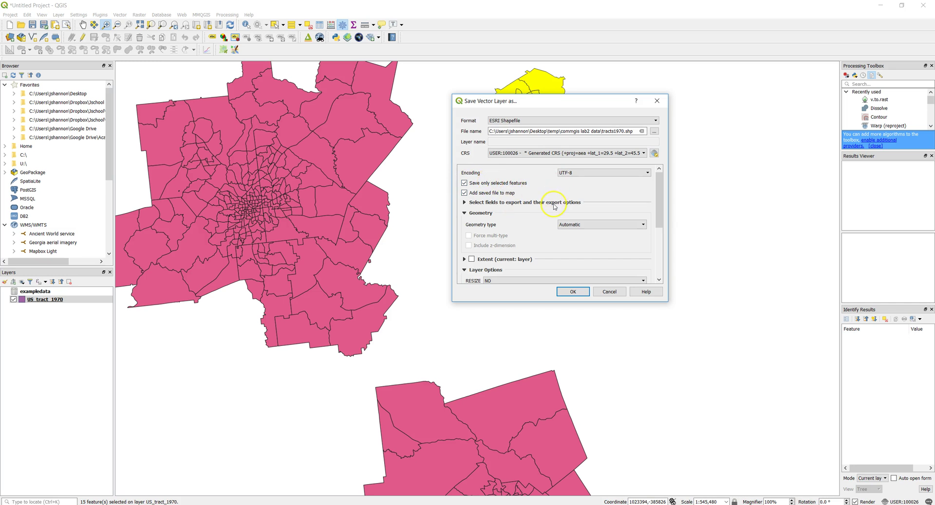
Set the export CRS to EPSG:4326 - WGS 84 and run the tracts1970 export
click(519, 154)
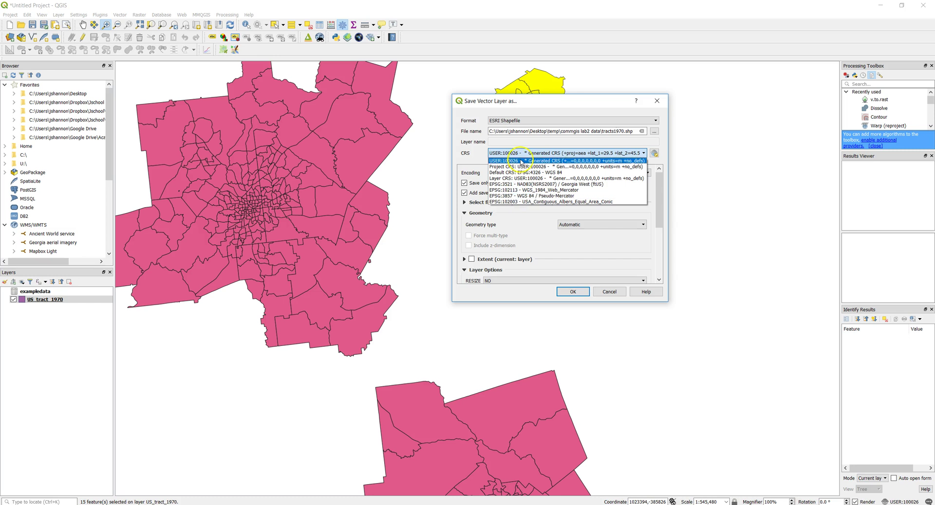
click(655, 155)
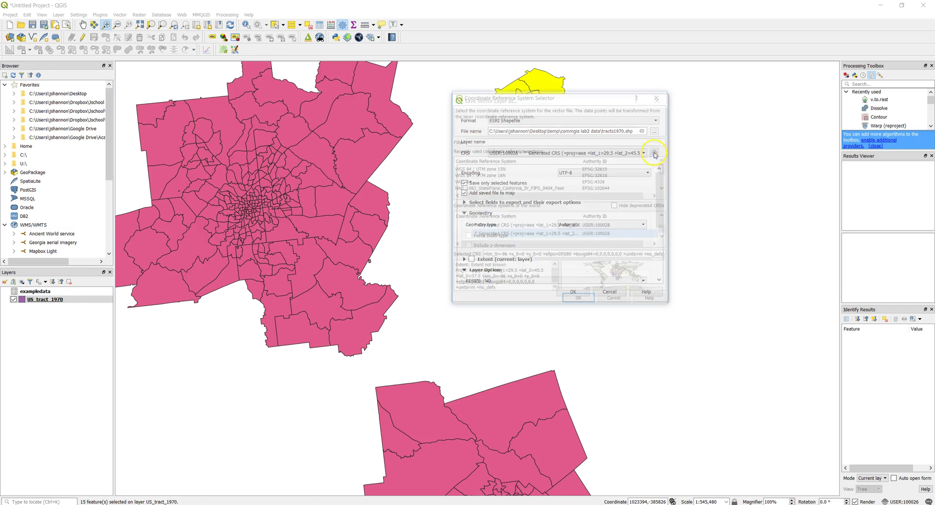
click(467, 181)
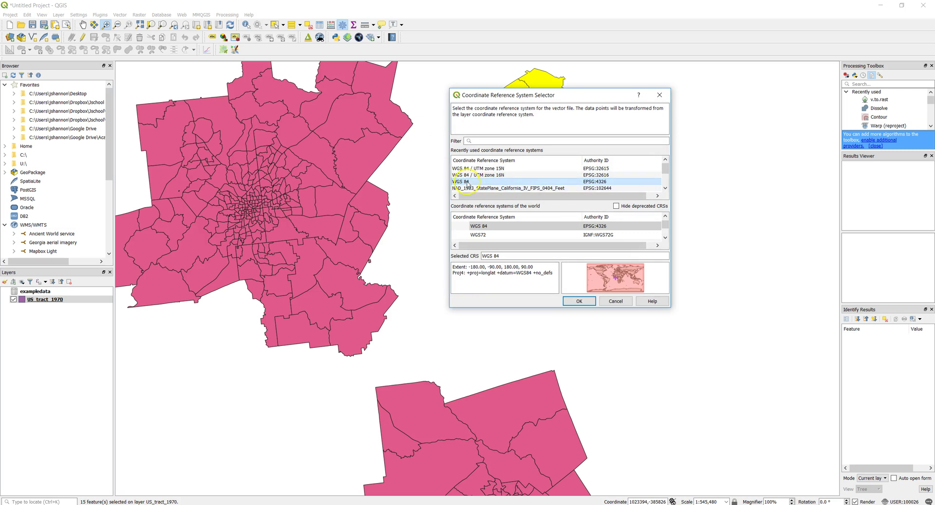
click(578, 301)
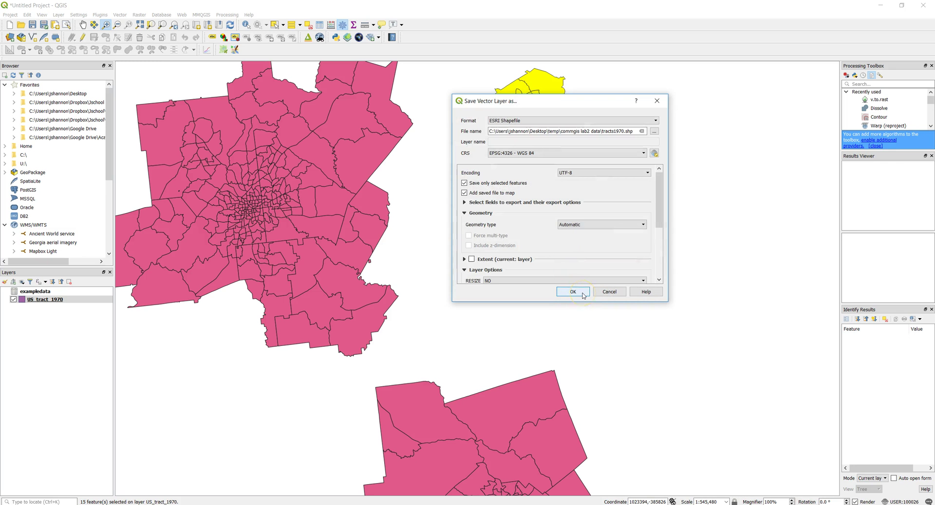
click(582, 294)
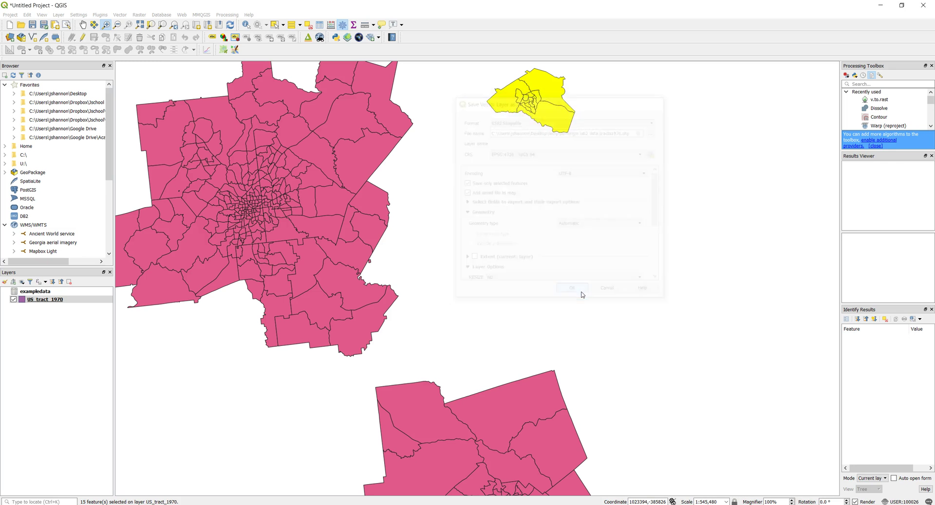